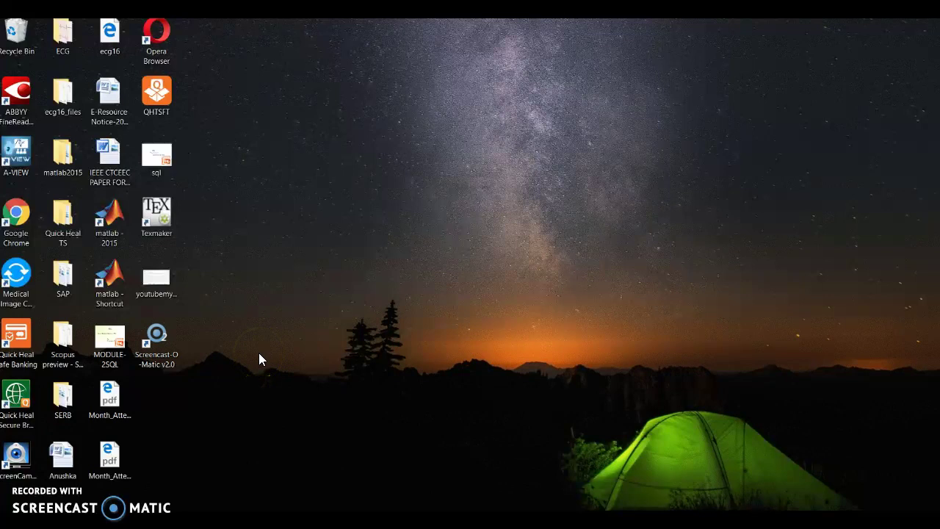
# Launch Google Chrome and load wordpress.com
pyautogui.click(19, 216)
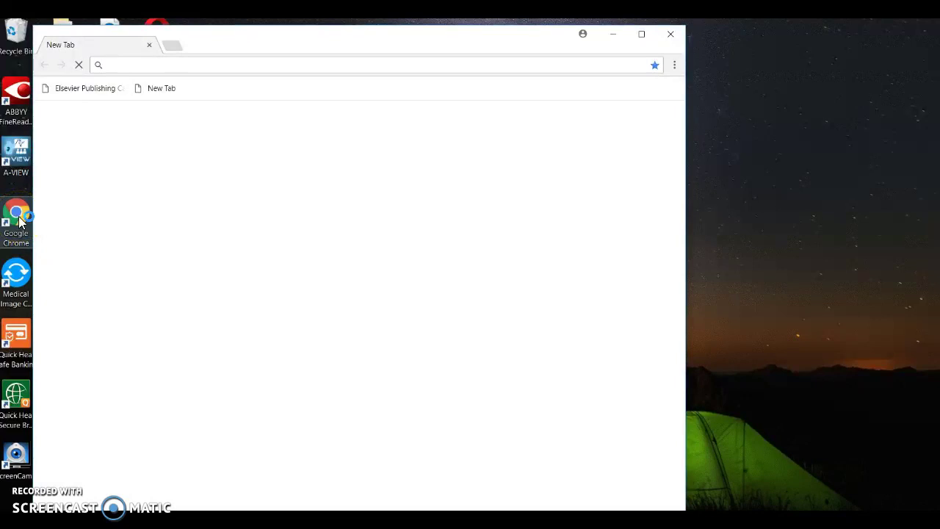
pyautogui.click(106, 64)
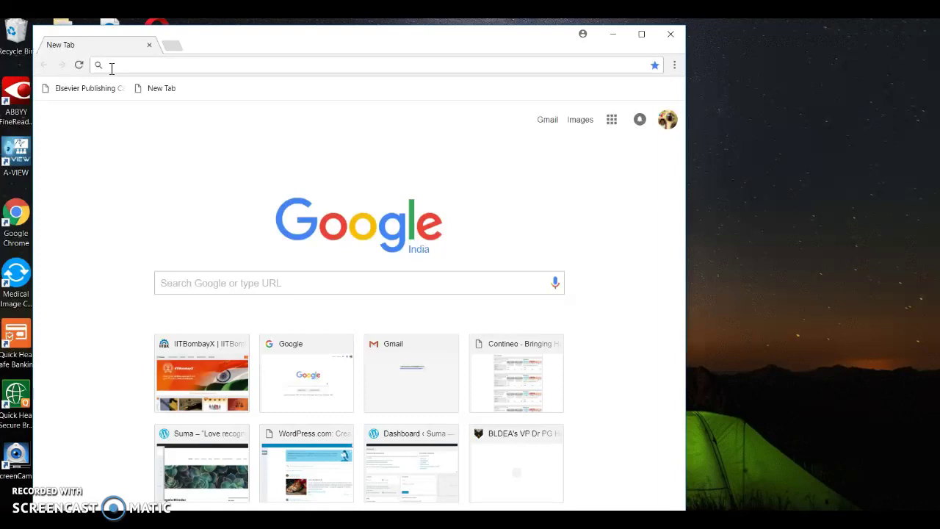
pyautogui.write('wordp')
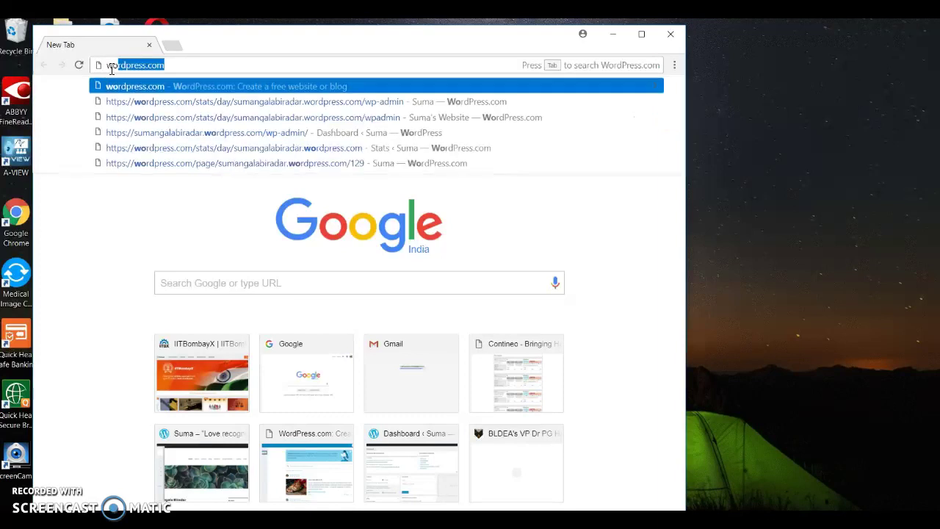
pyautogui.write('ress')
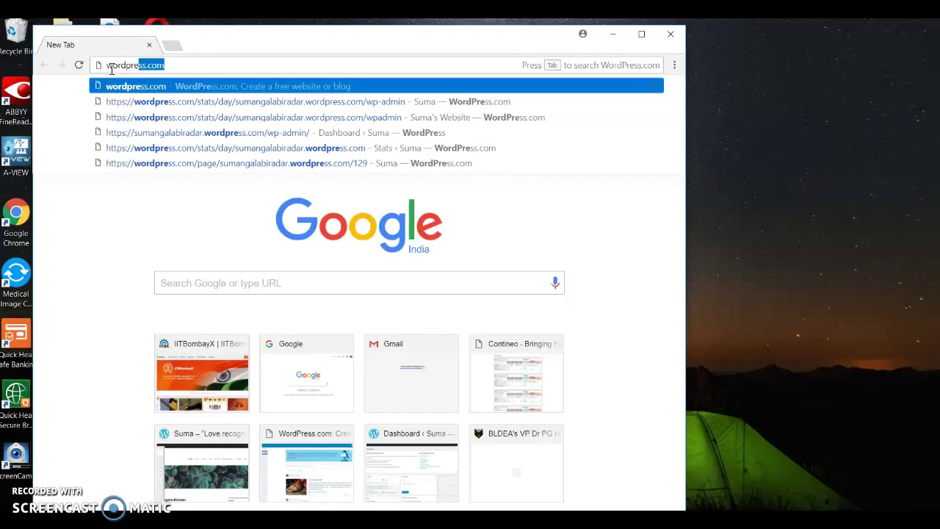
pyautogui.write('.com')
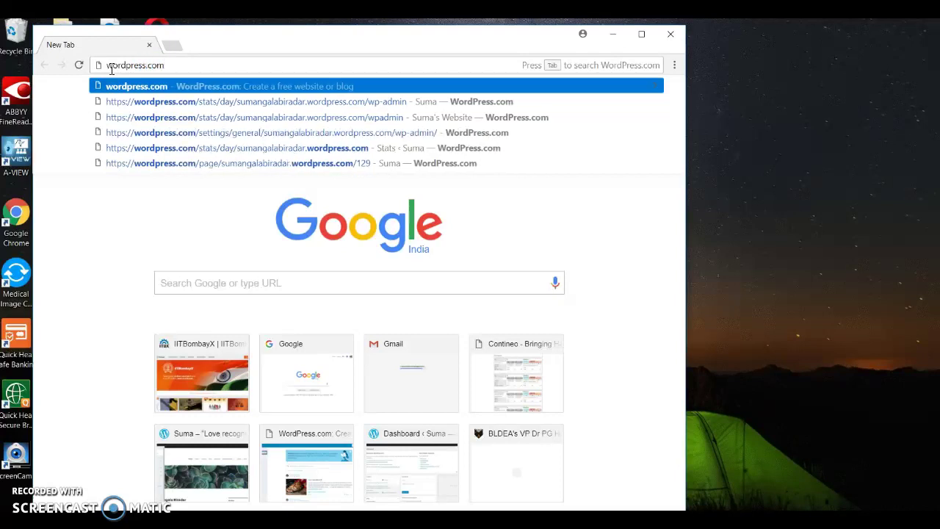
pyautogui.press('Return')
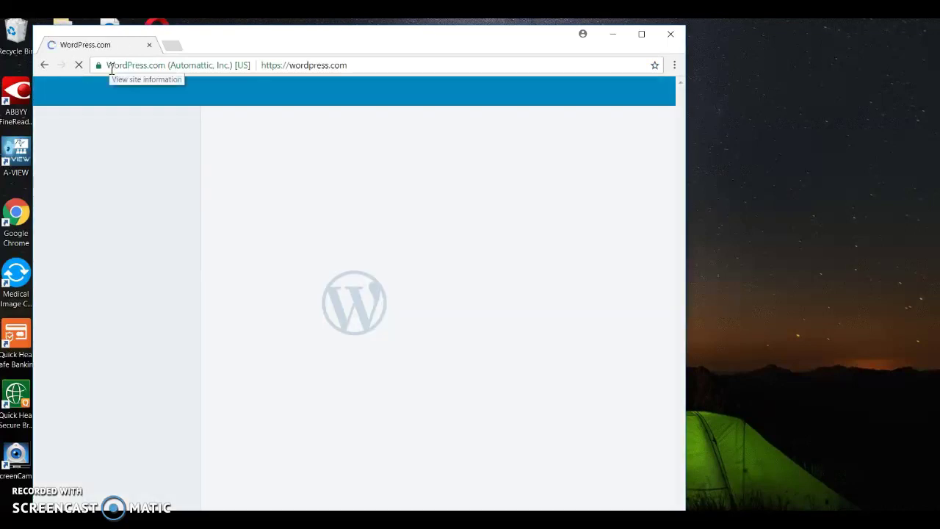
# Maximize Chrome and go from the profile menu to the Create a site start page
pyautogui.click(642, 34)
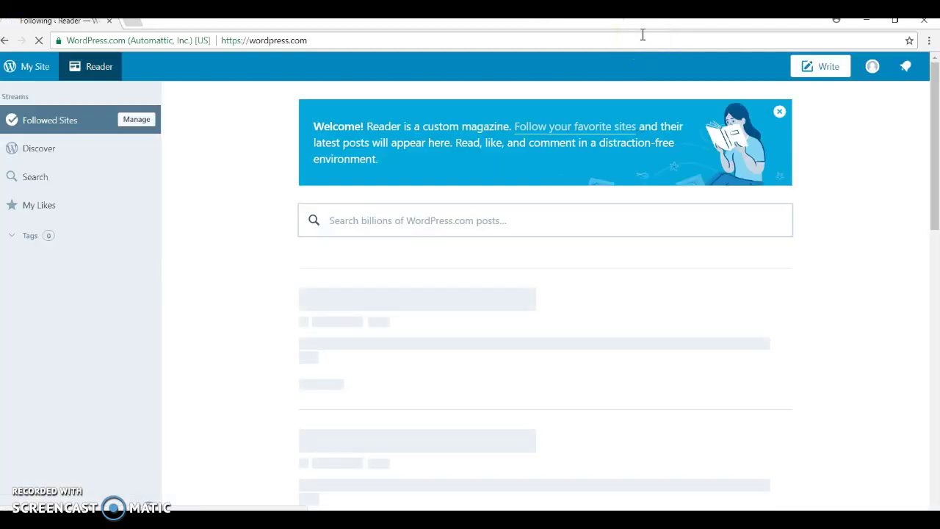
pyautogui.click(873, 68)
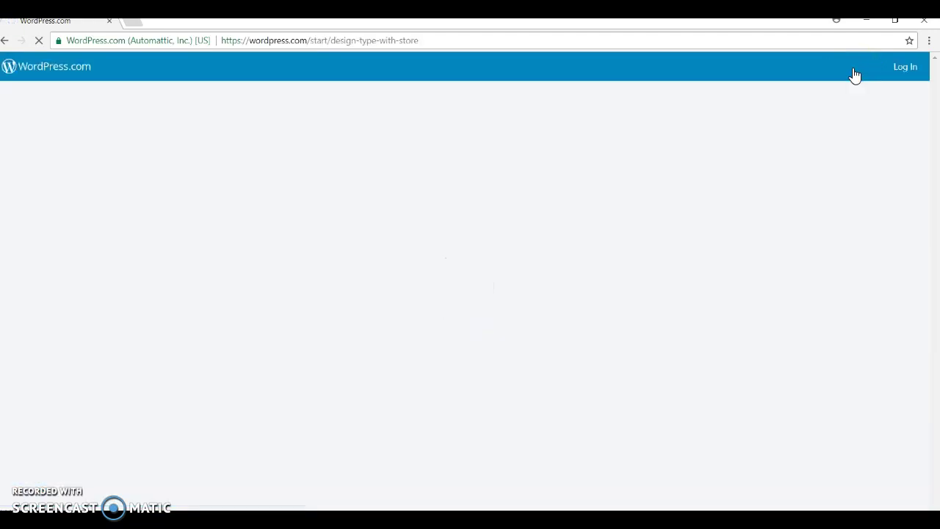
pyautogui.click(762, 138)
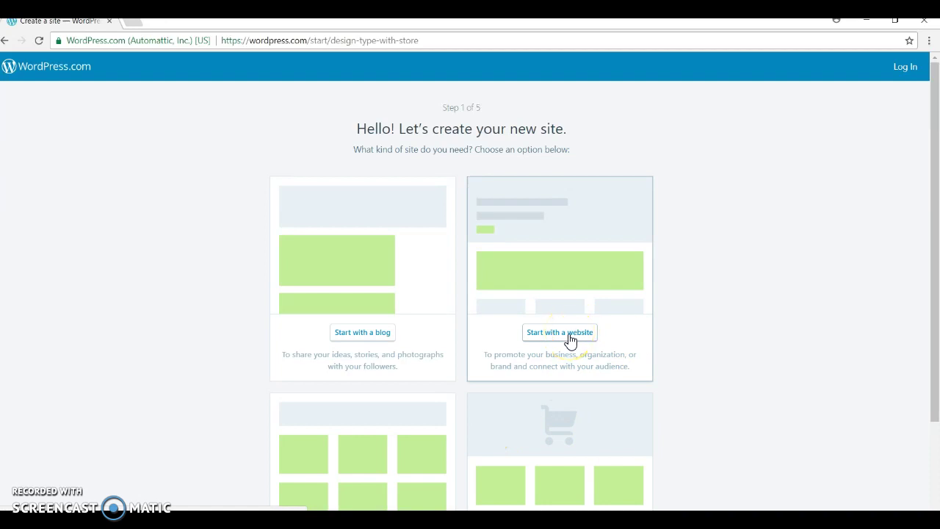
# Choose 'Start with a website' and pick the Dara theme
pyautogui.click(570, 339)
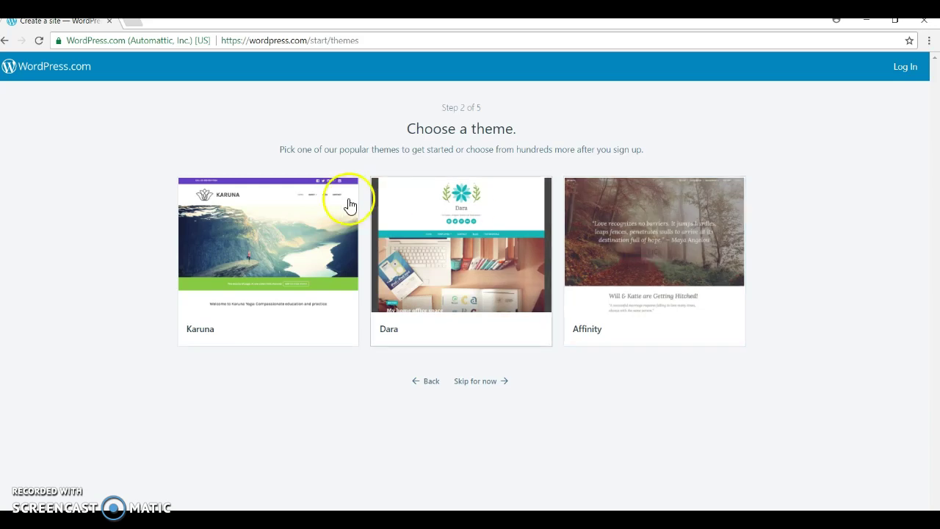
pyautogui.click(424, 257)
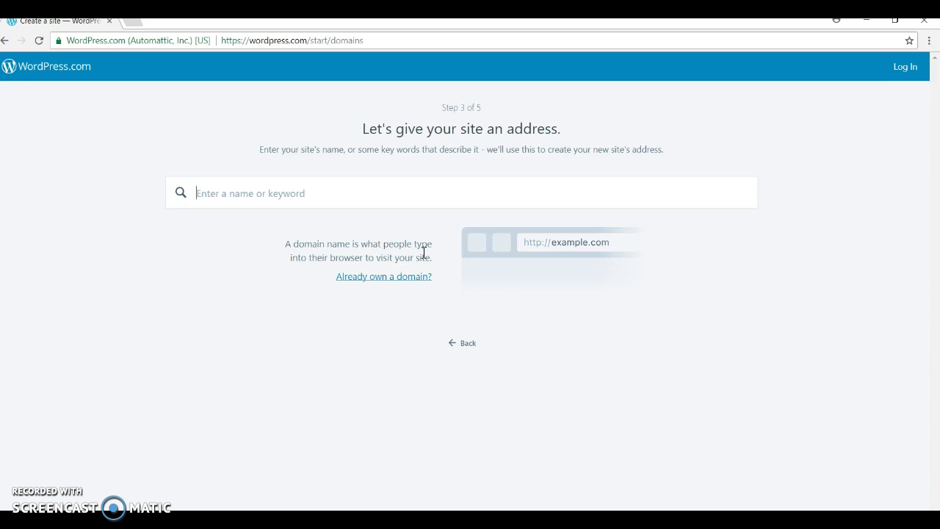
# Search a domain keyword and select the free .wordpress.com subdomain
pyautogui.write('arun')
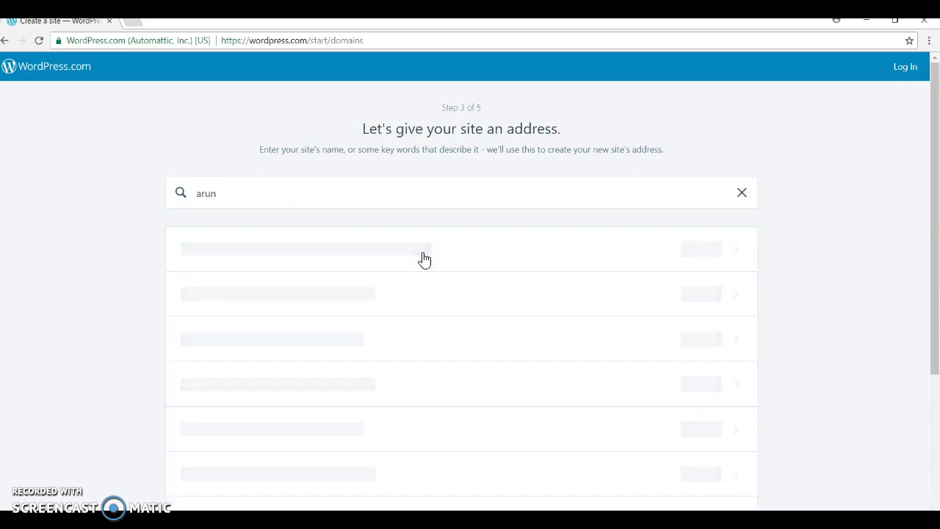
pyautogui.click(414, 235)
pyautogui.click(435, 203)
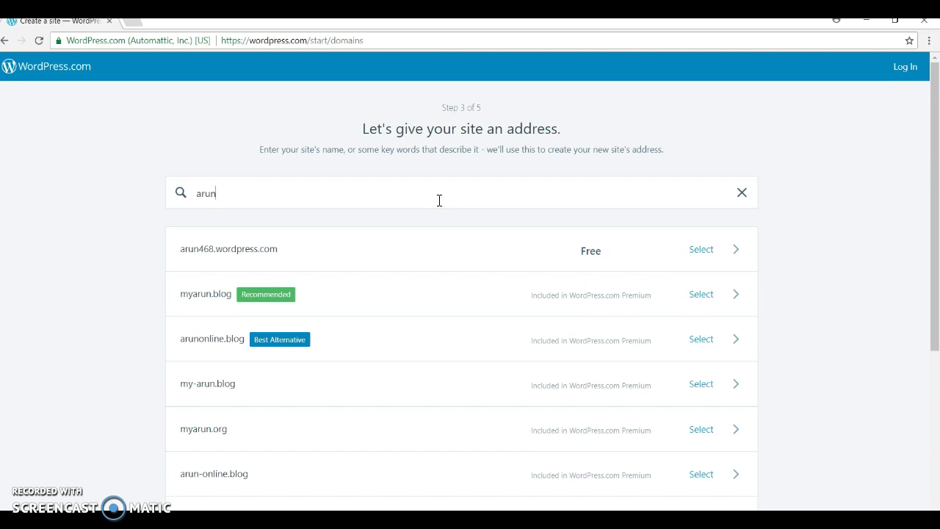
pyautogui.click(705, 252)
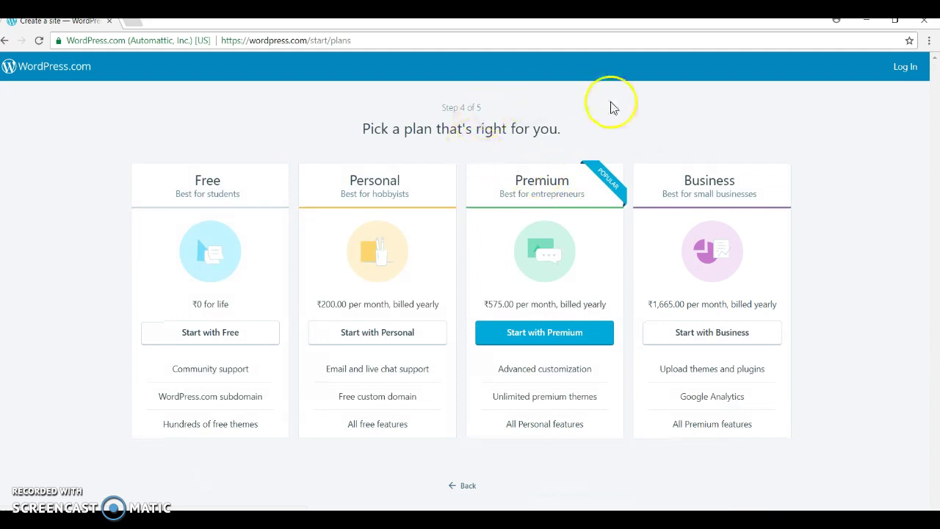
# Choose the Free plan with 'Start with Free'
pyautogui.click(546, 332)
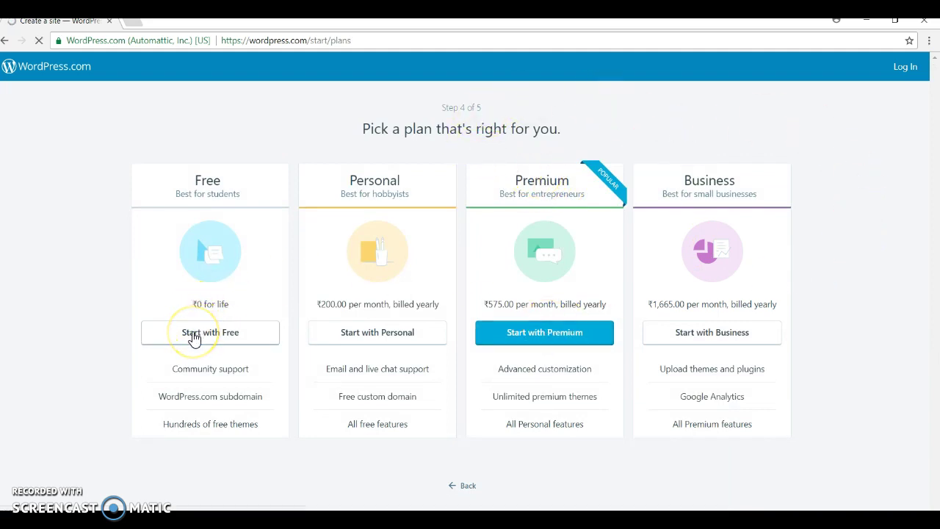
pyautogui.click(194, 337)
pyautogui.click(422, 204)
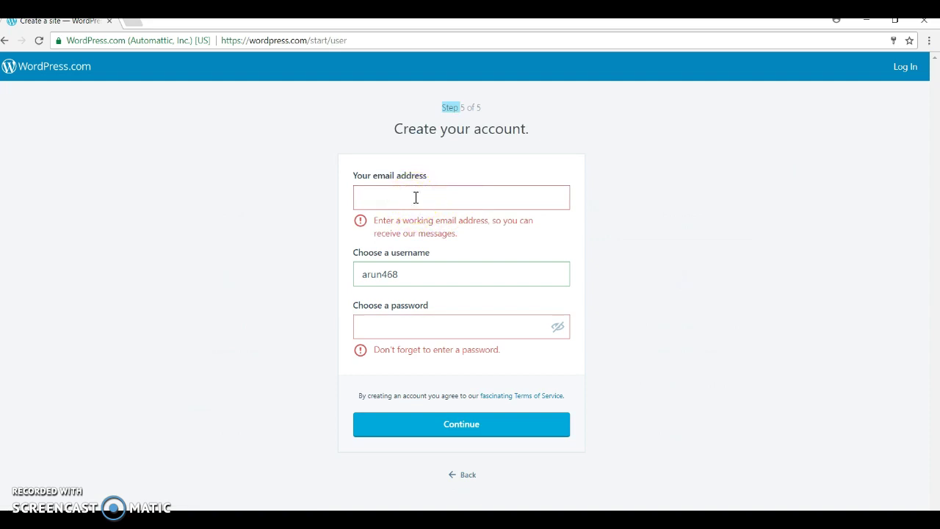
# Enter the e-mail address, username and account password, and submit the signup form
pyautogui.click(416, 197)
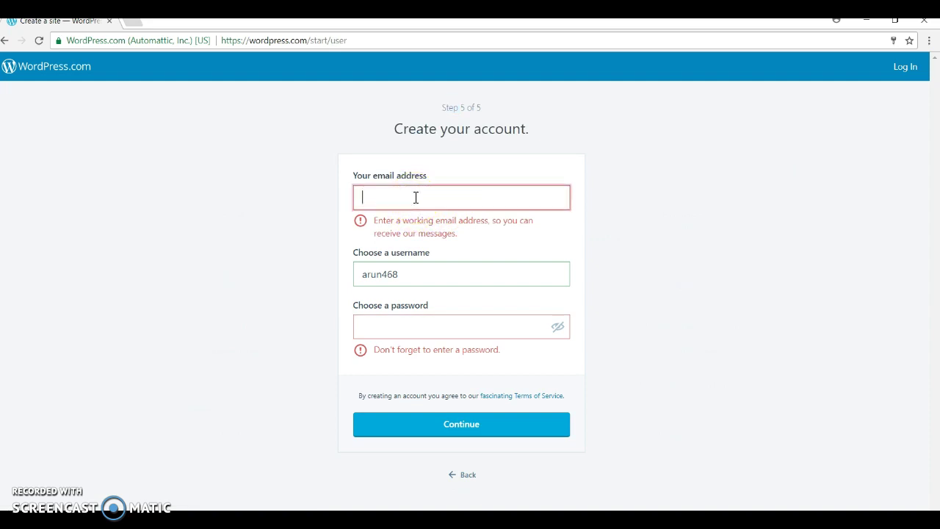
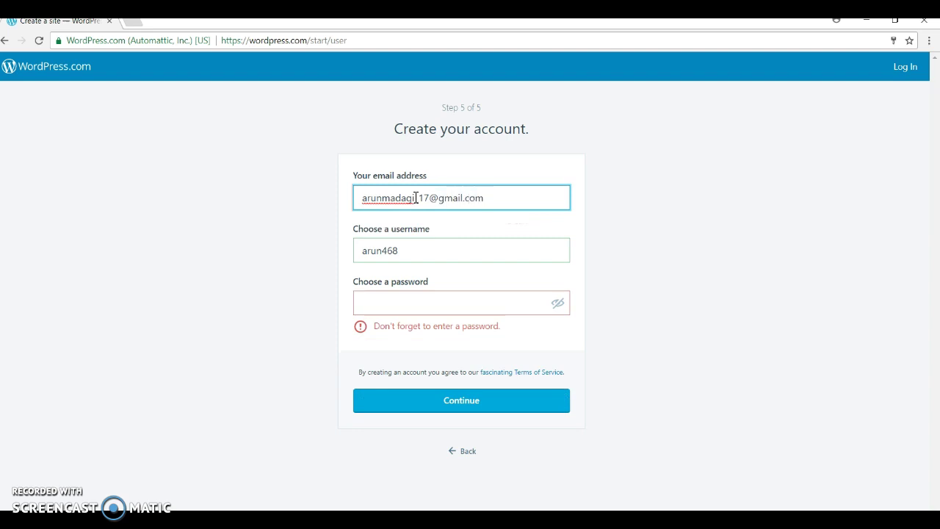
pyautogui.click(401, 244)
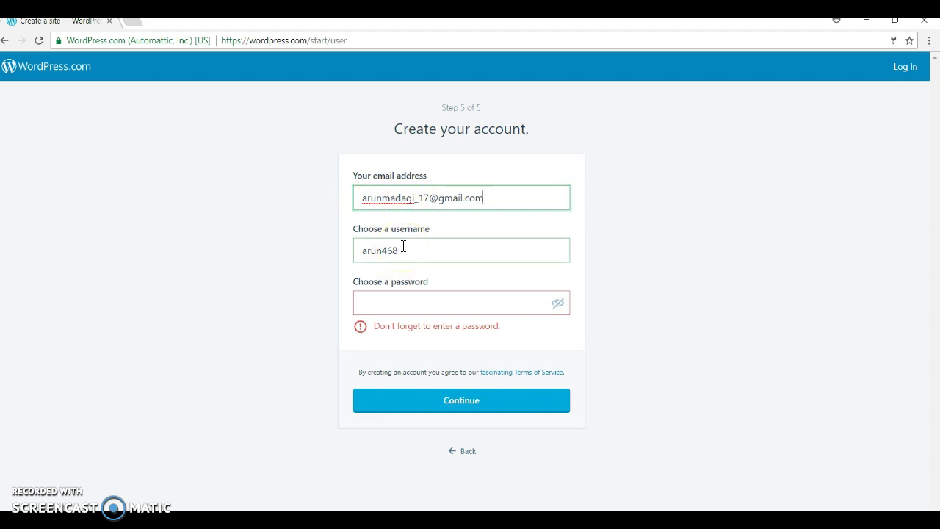
pyautogui.click(380, 297)
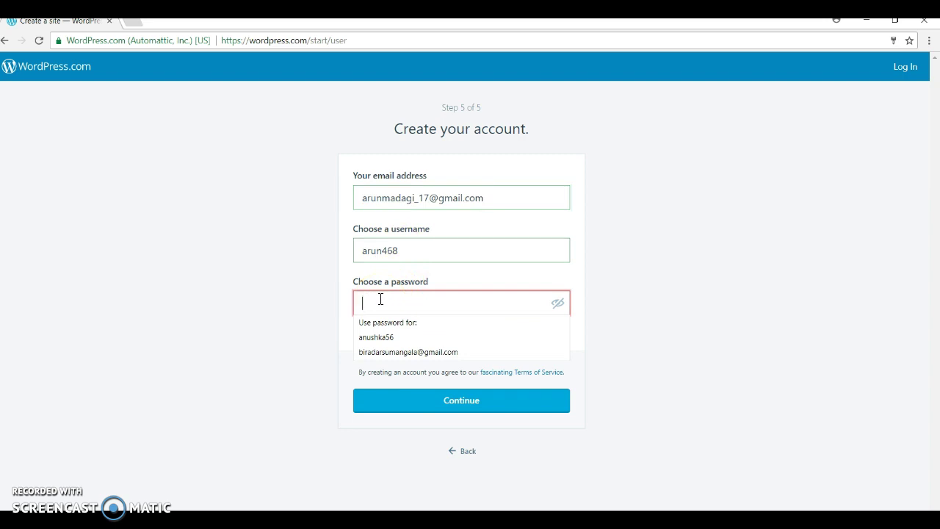
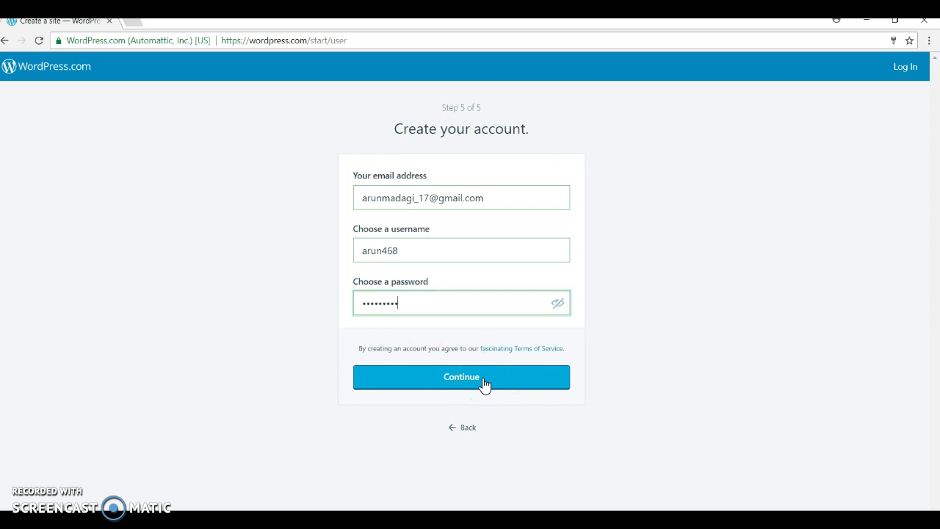
pyautogui.click(483, 379)
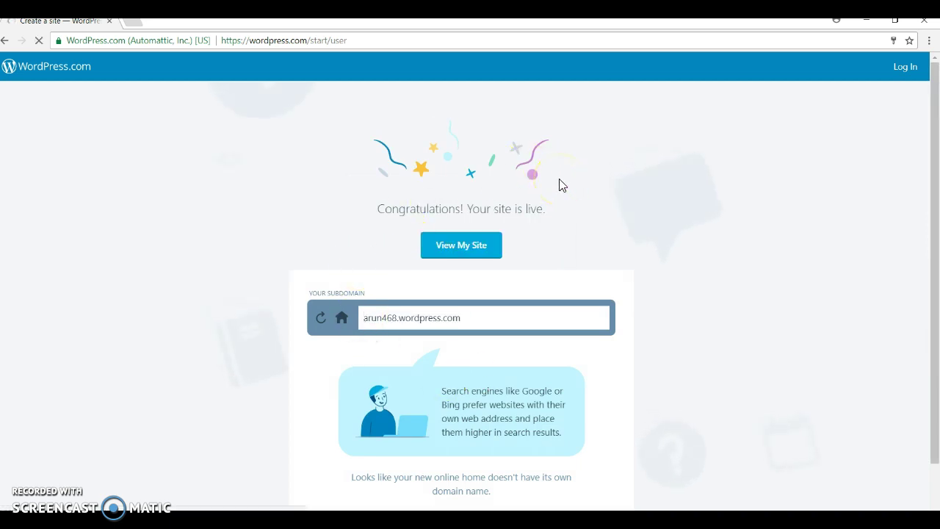
# Save the password in Chrome and log in with the autofilled credentials
pyautogui.click(905, 70)
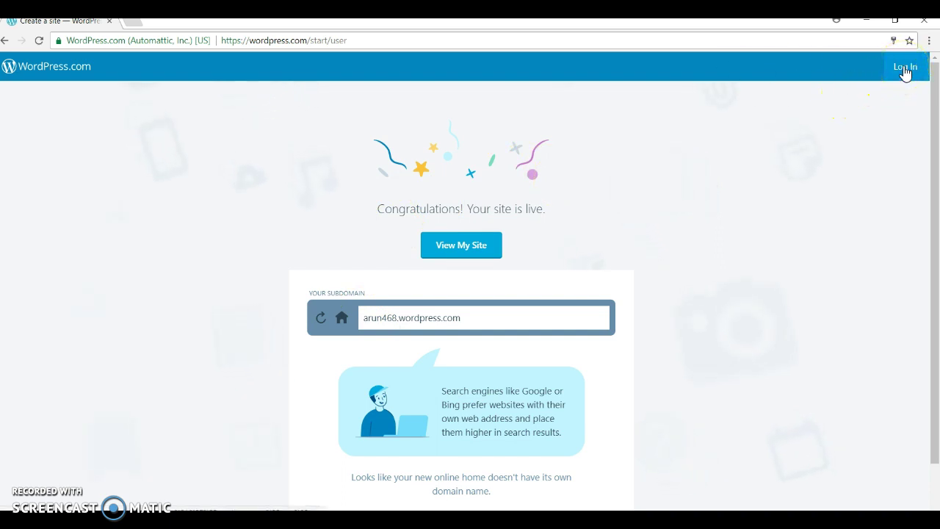
pyautogui.click(835, 118)
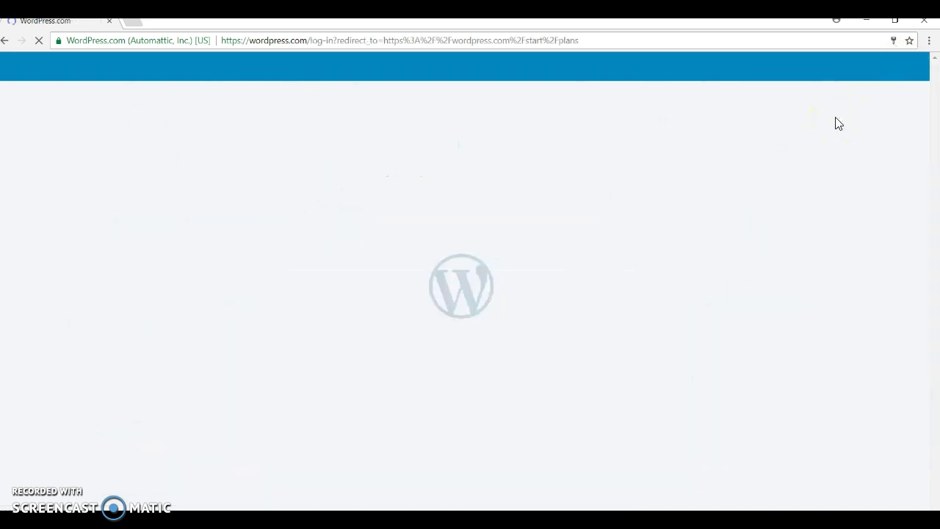
pyautogui.click(618, 153)
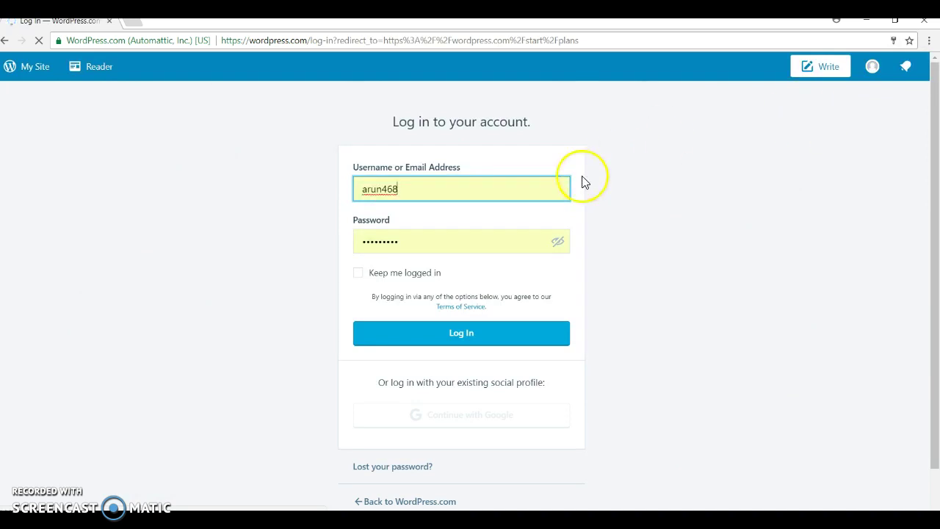
pyautogui.click(449, 193)
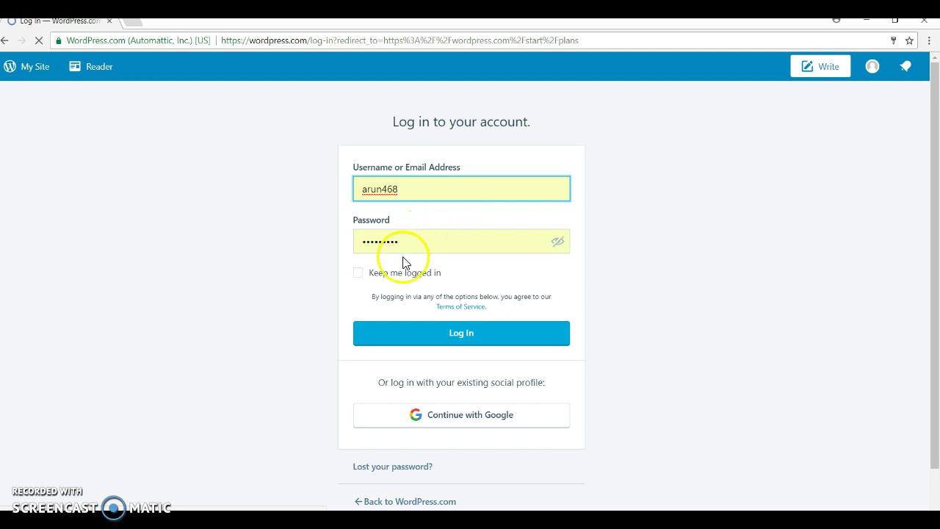
pyautogui.click(468, 342)
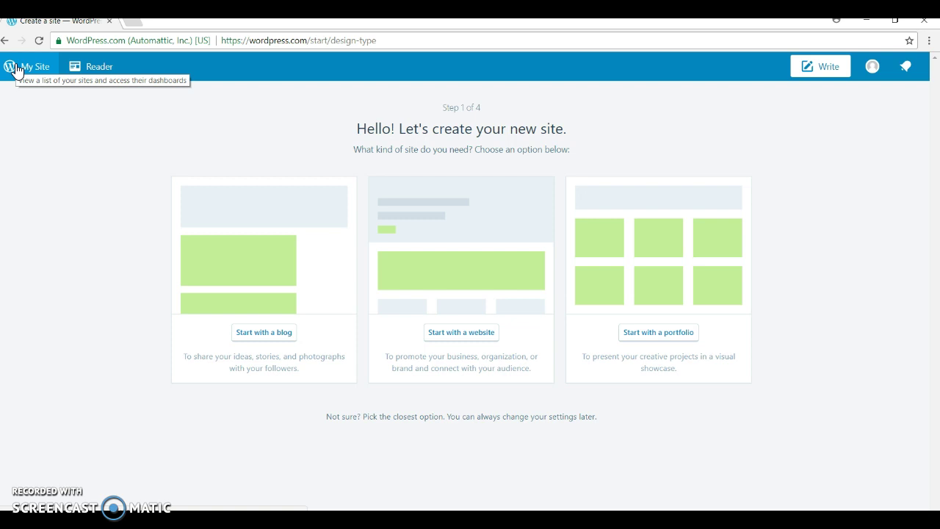
# Open the My Site dashboard and launch the theme Customizer
pyautogui.click(19, 72)
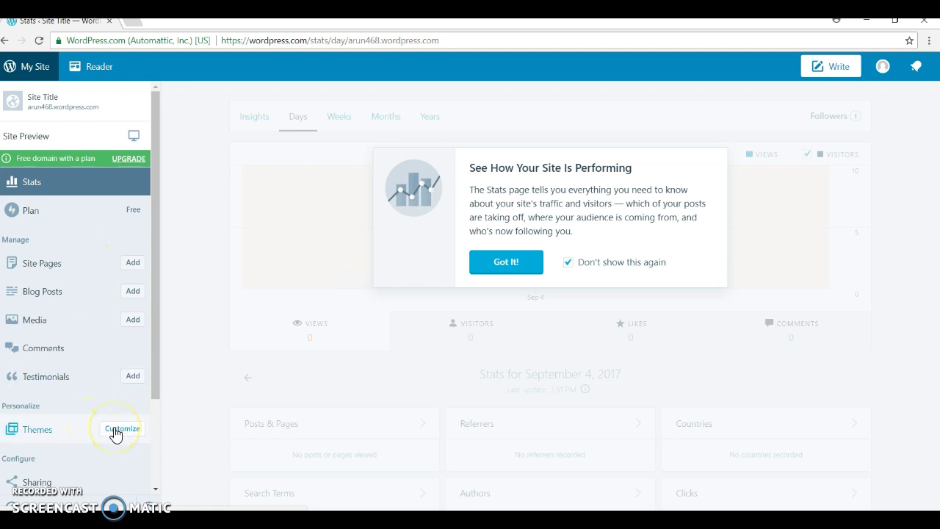
pyautogui.click(117, 429)
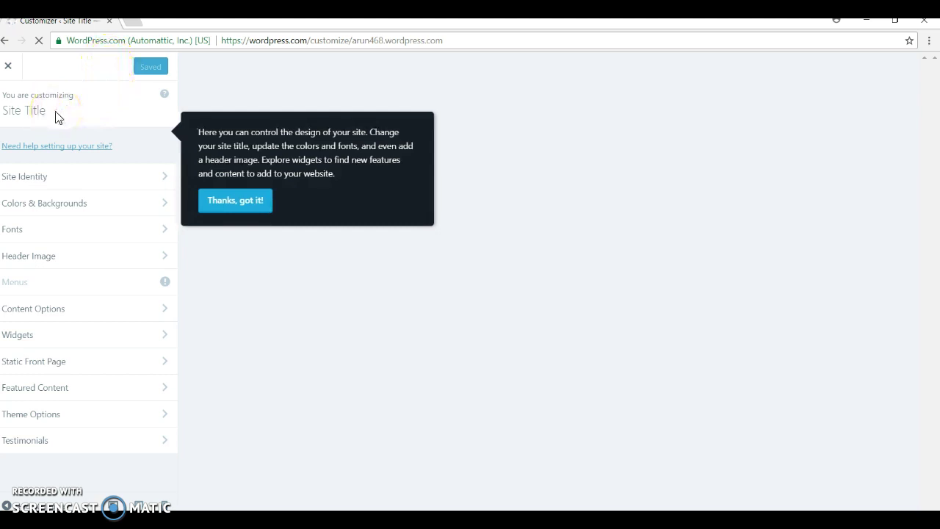
# Dismiss the Customizer tip and open Site Identity, focusing the Site Title field
pyautogui.click(237, 202)
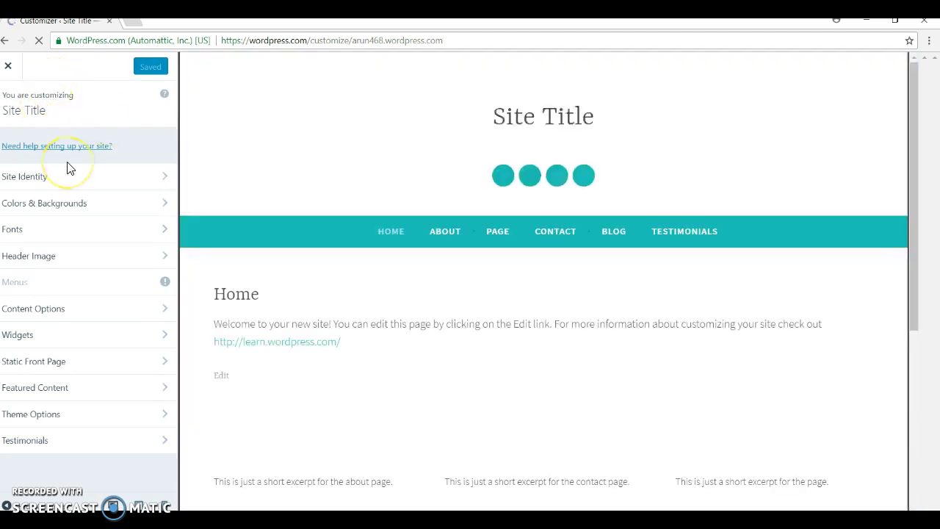
pyautogui.click(69, 115)
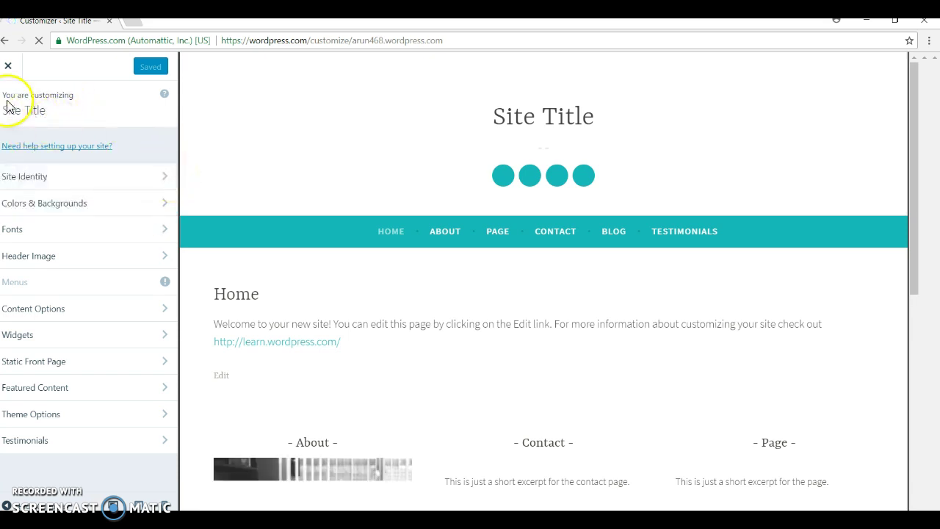
pyautogui.click(57, 118)
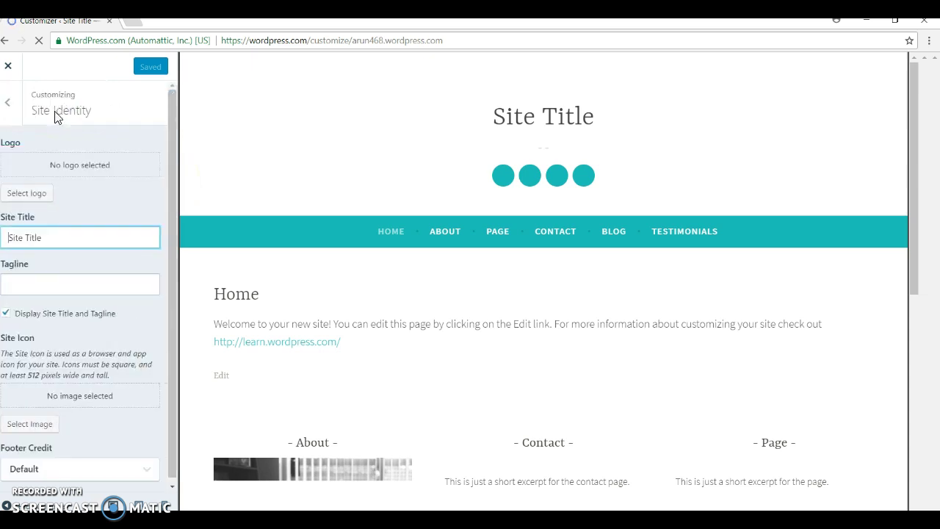
pyautogui.click(45, 173)
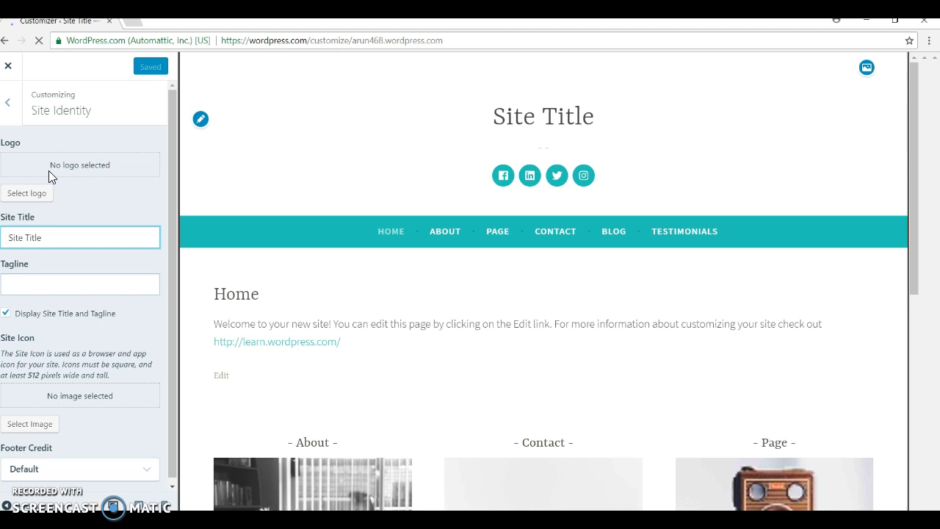
pyautogui.click(37, 193)
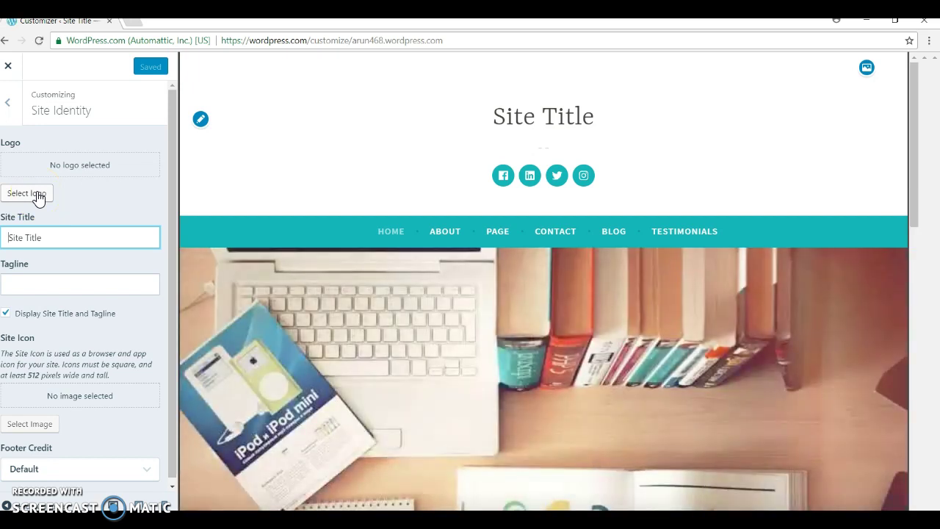
pyautogui.click(28, 236)
# Replace the 'Site Title' placeholder with the owner's name
pyautogui.write('Arun')
pyautogui.press('Delete')
pyautogui.press('Delete')
pyautogui.press('Delete')
pyautogui.press('Delete')
pyautogui.press('Delete')
pyautogui.press('Delete')
pyautogui.press('Delete')
pyautogui.press('Delete')
pyautogui.press('Delete')
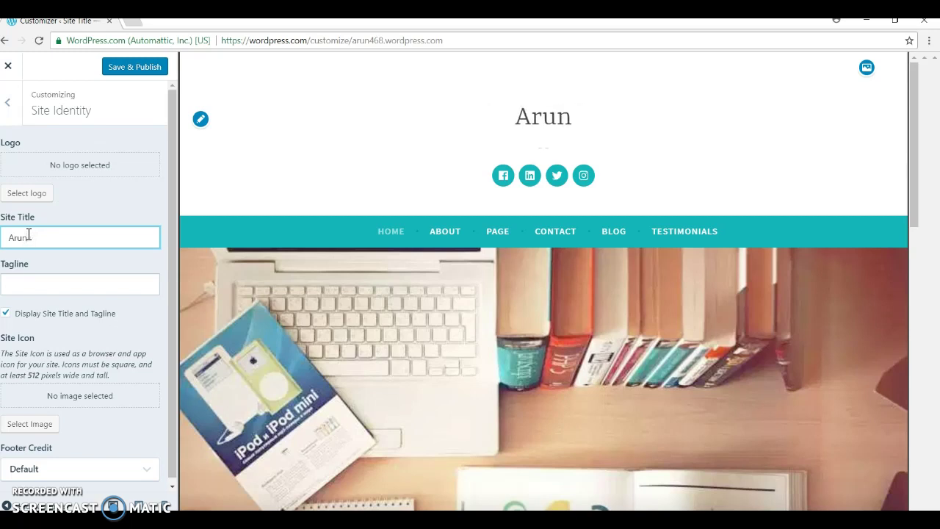
pyautogui.click(11, 284)
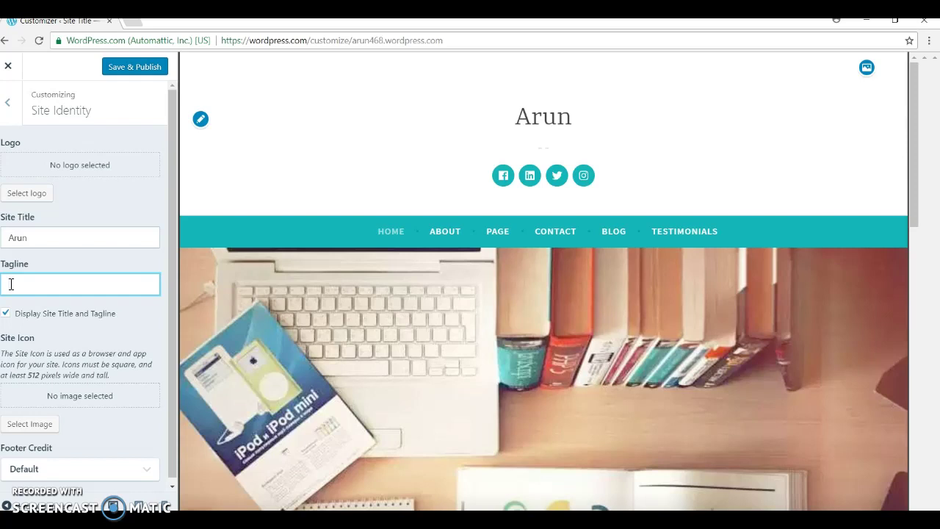
# Enter the tagline 'Life is beautiful enjoy it', fixing the typos
pyautogui.write('tlife is beatufi')
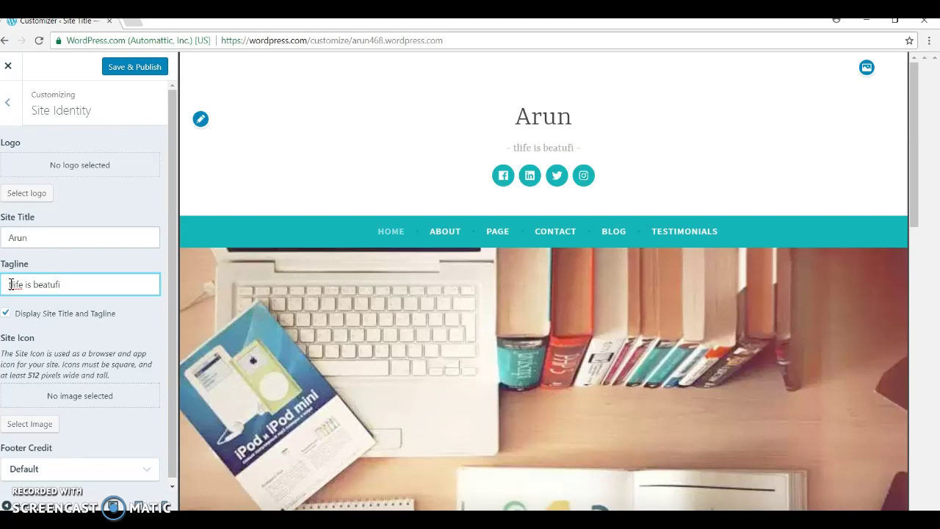
pyautogui.press('BackSpace')
pyautogui.press('BackSpace')
pyautogui.press('BackSpace')
pyautogui.press('BackSpace')
pyautogui.write('utiful e')
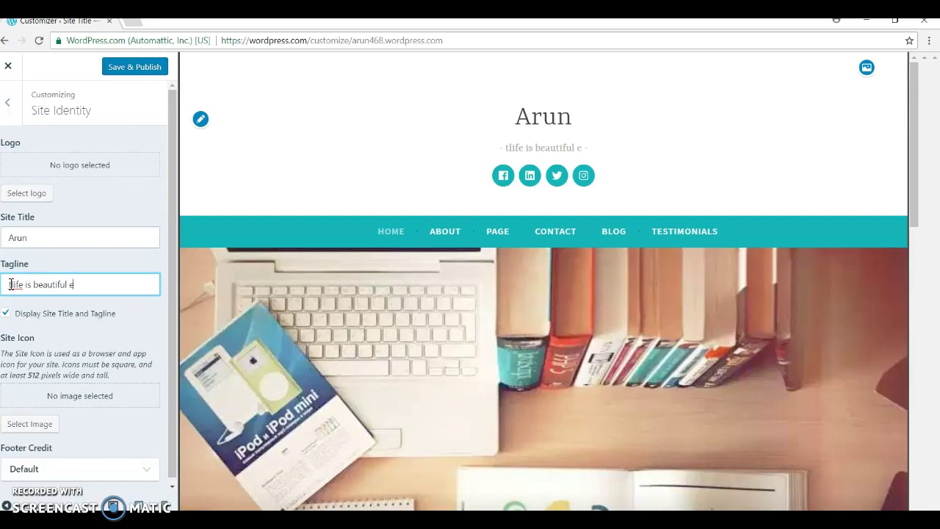
pyautogui.write('njo')
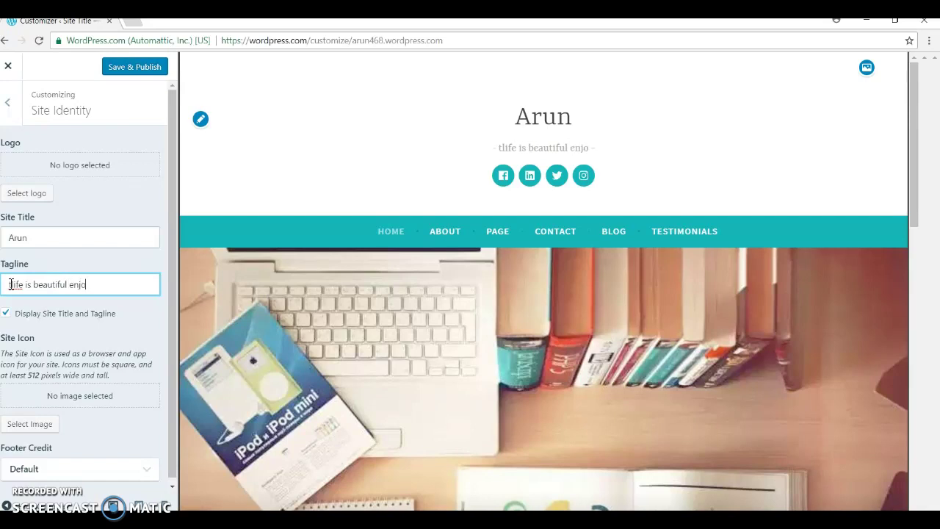
pyautogui.write('y it')
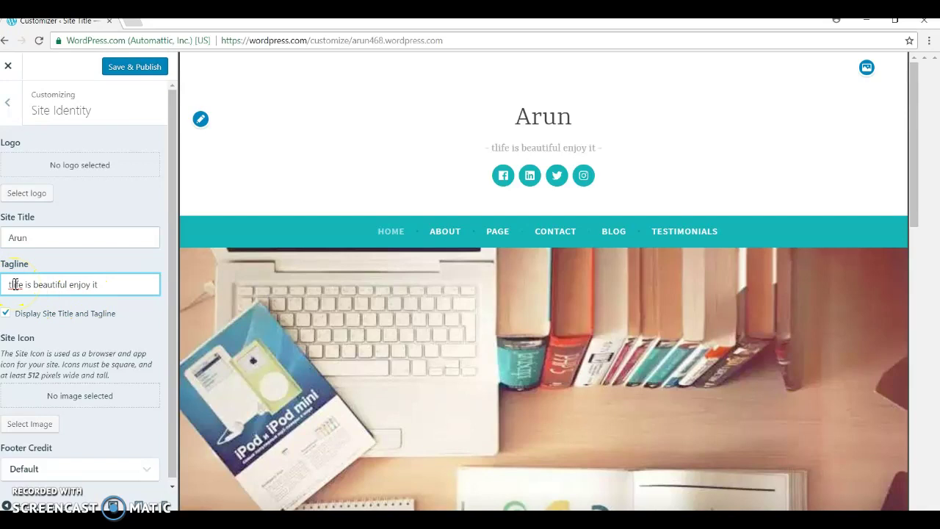
pyautogui.click(15, 284)
pyautogui.press('BackSpace')
pyautogui.write('L')
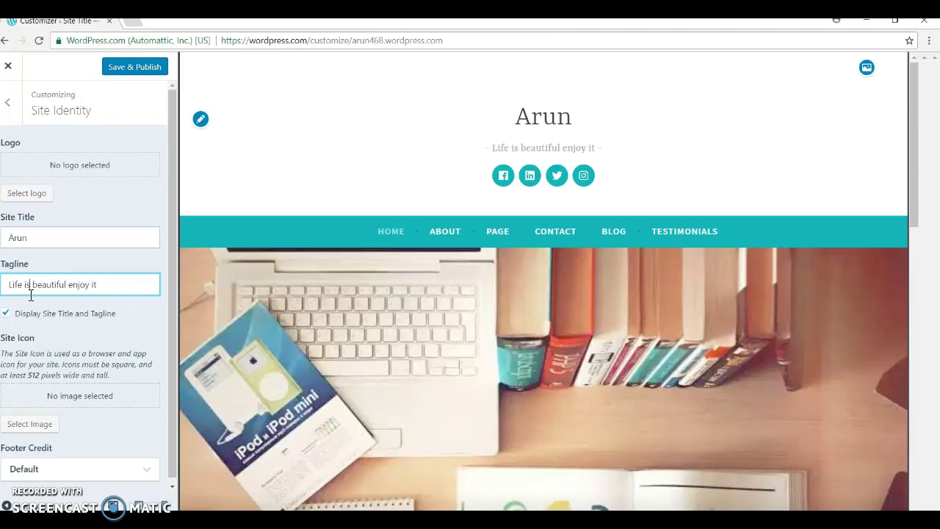
# Save & Publish the changes and close the Customizer to the Stats page
pyautogui.click(35, 428)
pyautogui.click(44, 99)
pyautogui.click(117, 65)
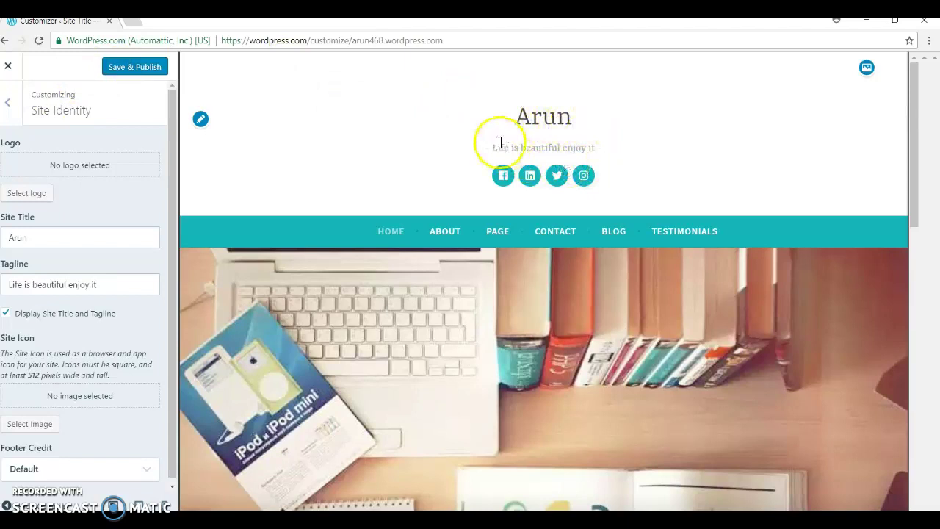
pyautogui.click(9, 68)
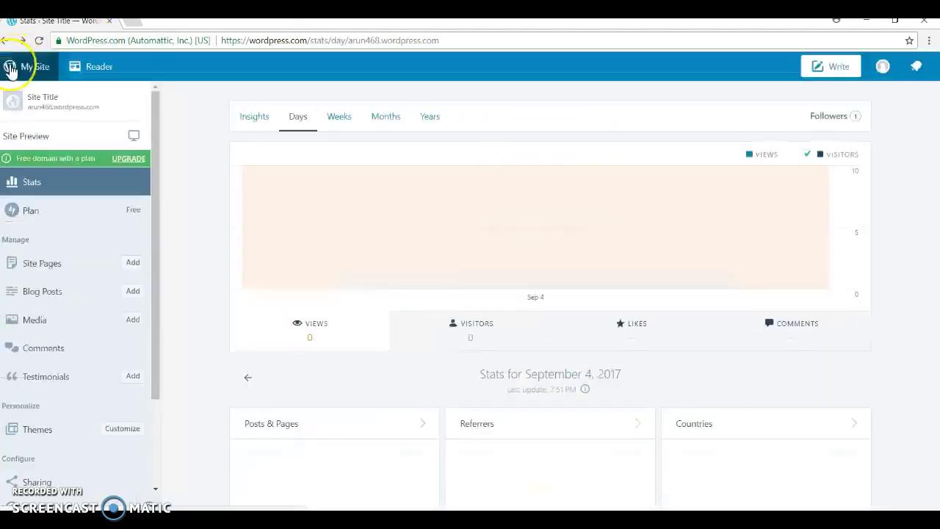
# From My Site, launch the Customizer via the Customize link beside Themes
pyautogui.click(101, 376)
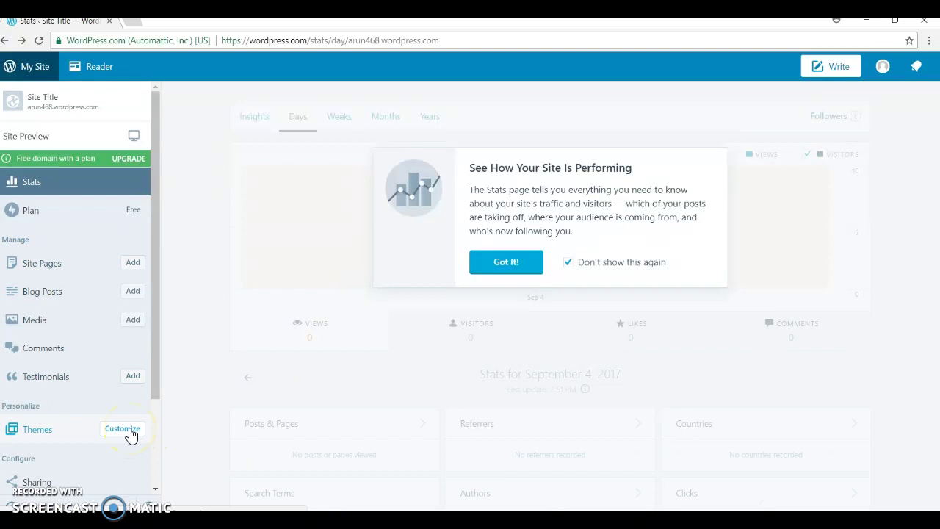
pyautogui.click(121, 429)
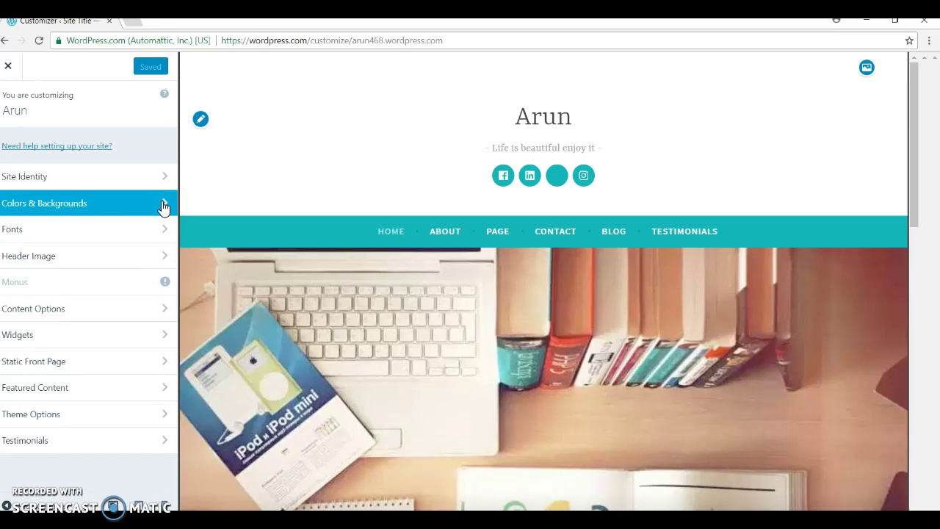
# Set the background colour to the pink swatch in Colors & Backgrounds, leaving the background image unset
pyautogui.click(163, 206)
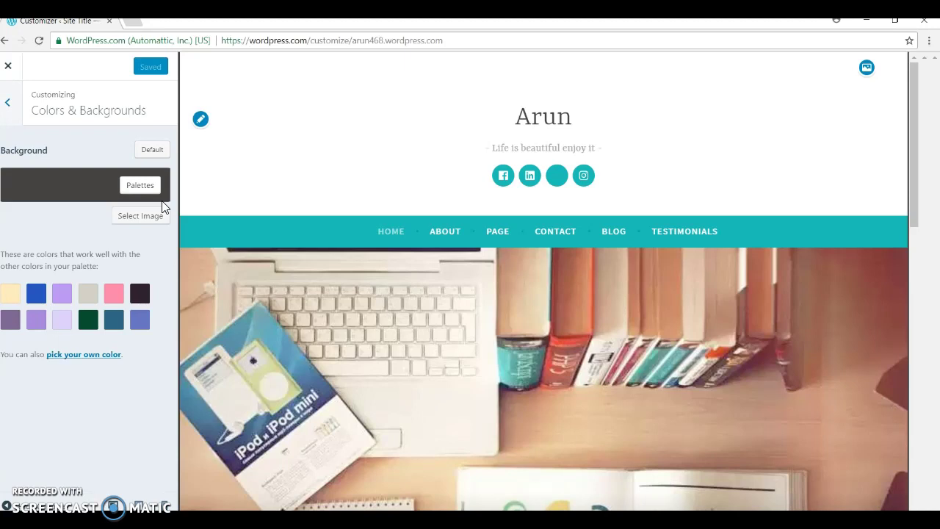
pyautogui.click(108, 189)
pyautogui.click(114, 295)
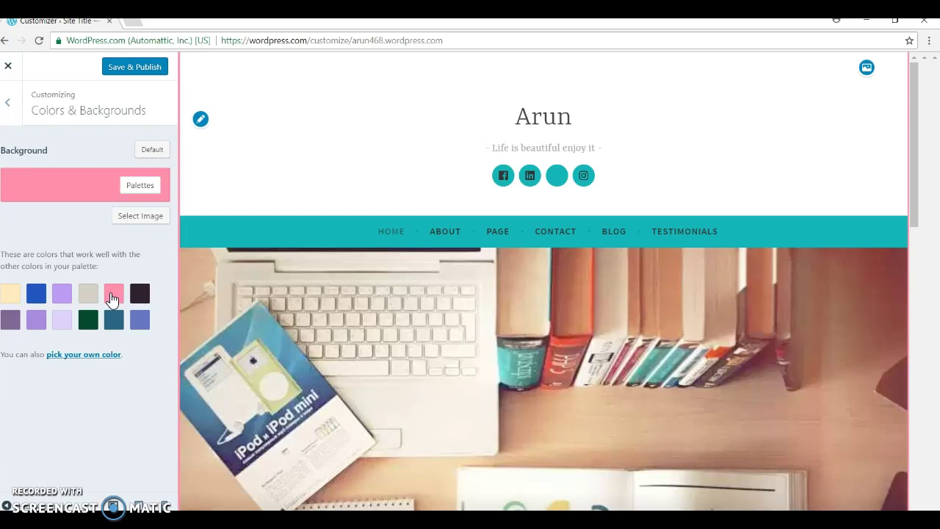
pyautogui.click(141, 218)
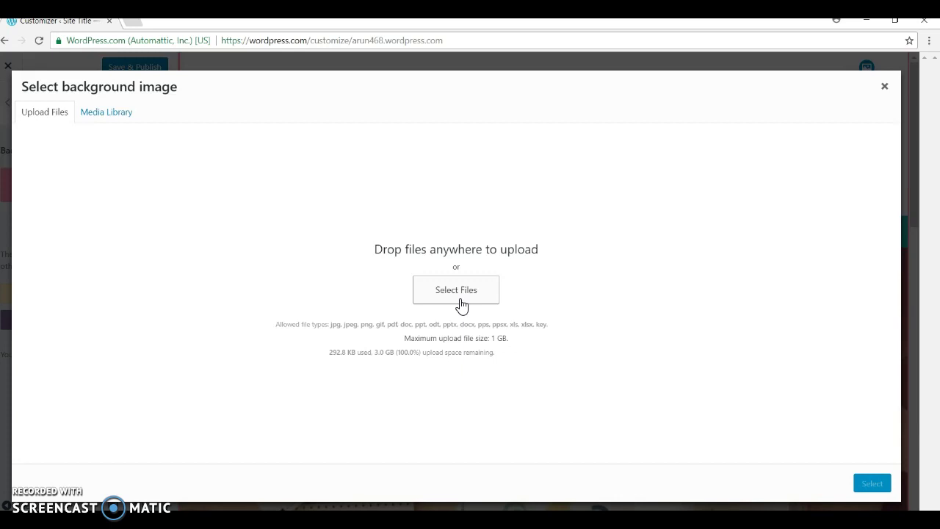
pyautogui.click(884, 87)
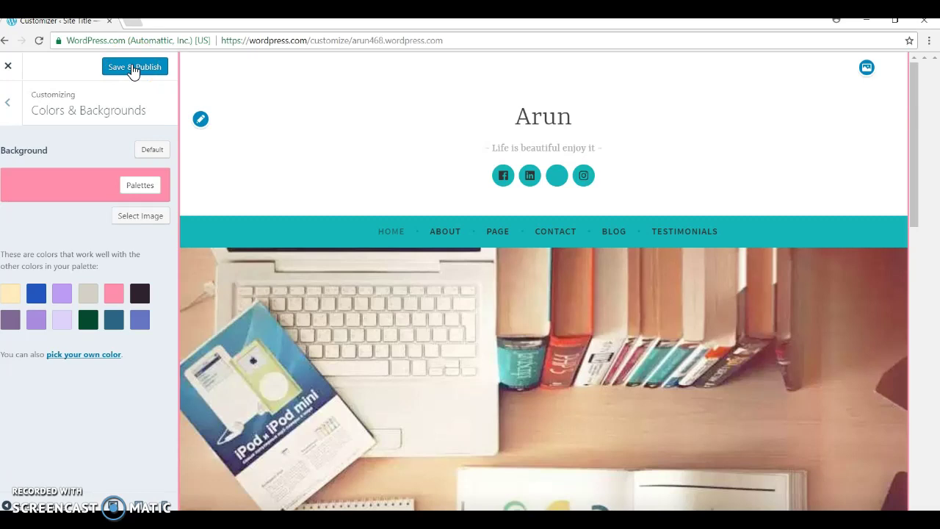
# Publish the pink background, switch to the dark plum swatch, publish again, and exit to Stats
pyautogui.click(132, 66)
pyautogui.click(141, 298)
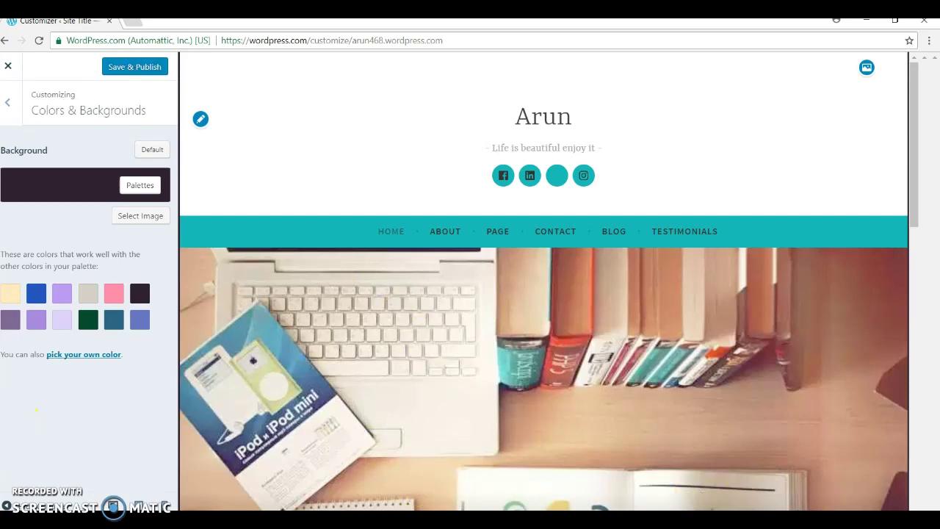
pyautogui.click(137, 72)
pyautogui.click(8, 66)
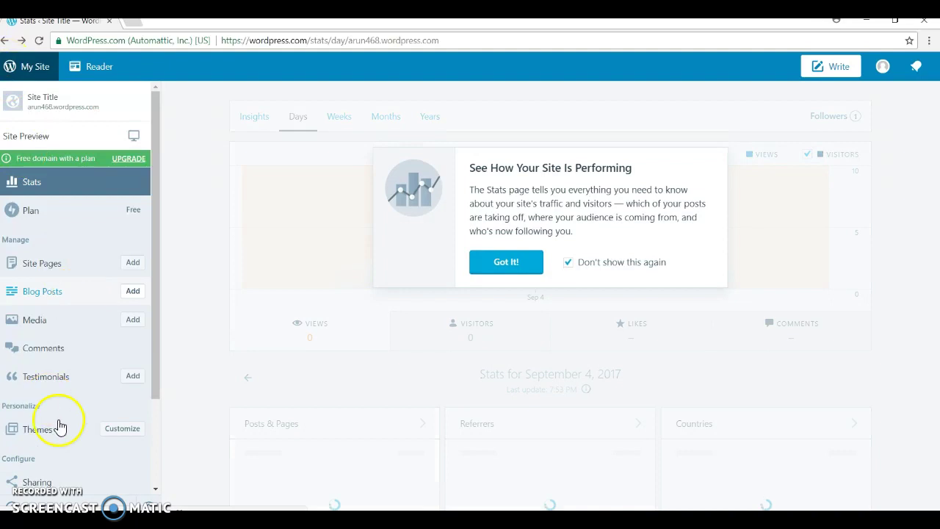
# Reopen the Customizer at Widgets, listing Sidebar, Footer 1, Footer 2 and Footer 3
pyautogui.click(114, 438)
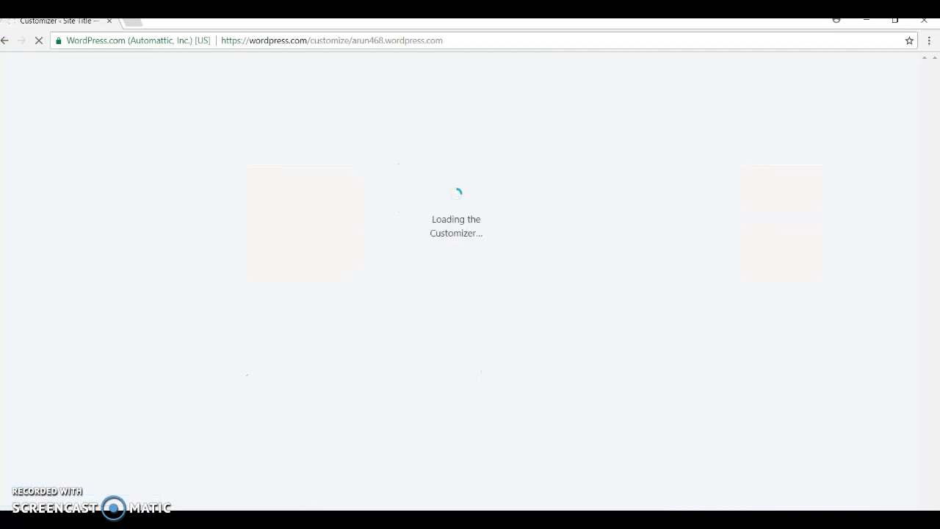
pyautogui.click(187, 333)
pyautogui.click(163, 336)
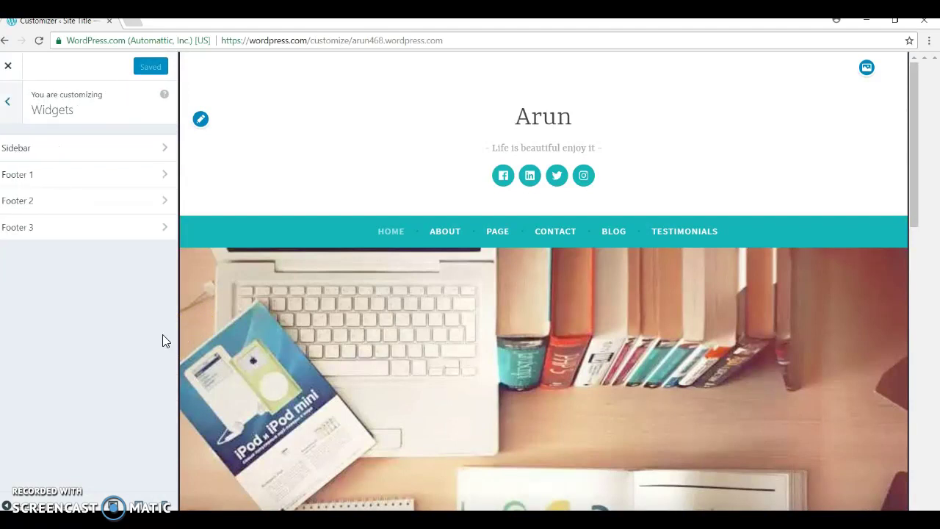
pyautogui.click(171, 156)
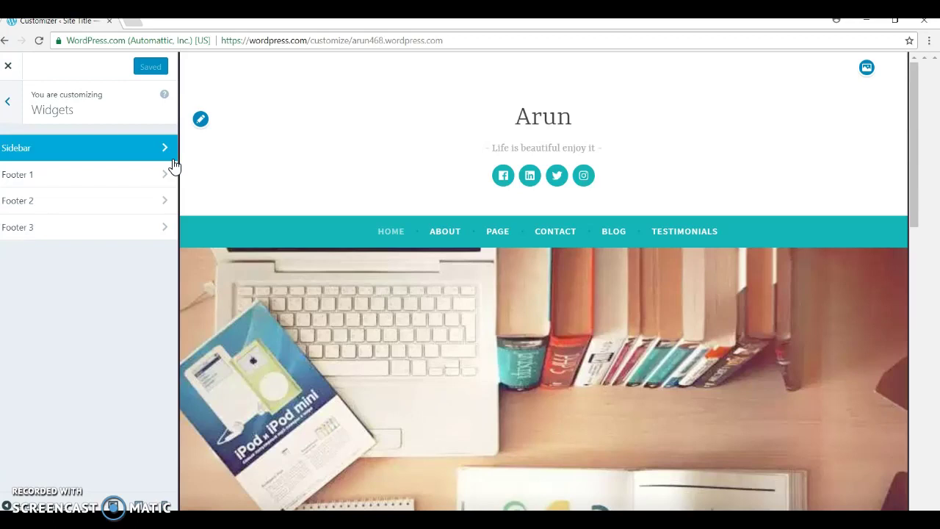
# Open the Sidebar widget area and scroll down through the Add a Widget catalogue
pyautogui.click(166, 153)
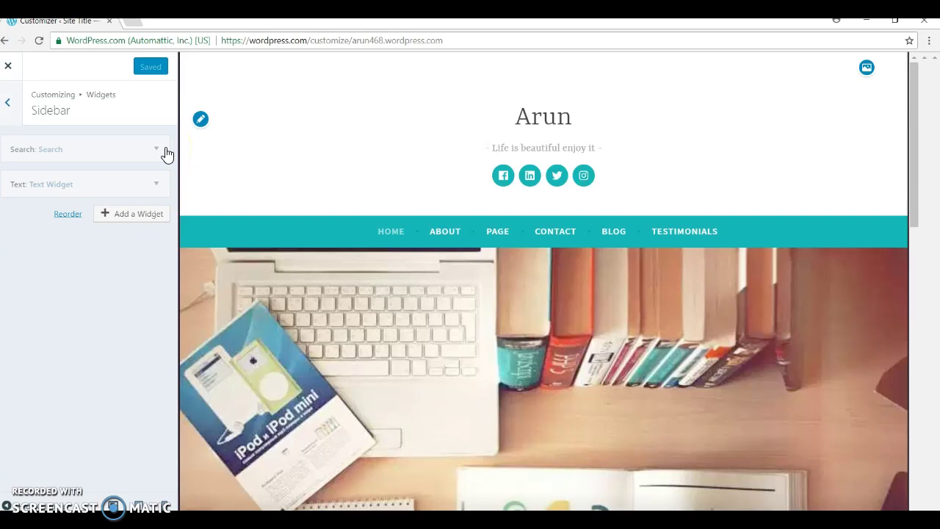
pyautogui.click(120, 217)
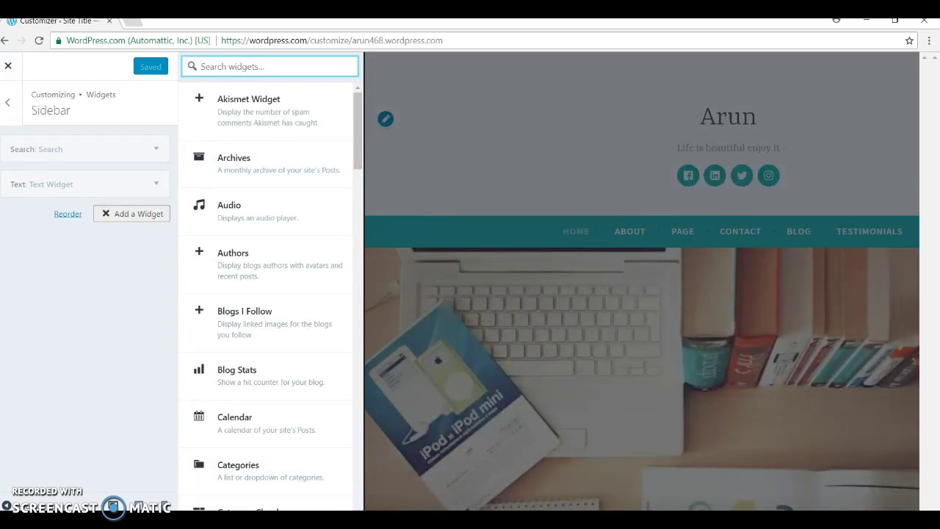
pyautogui.scroll(-2, 269, 294)
pyautogui.scroll(-5, 269, 294)
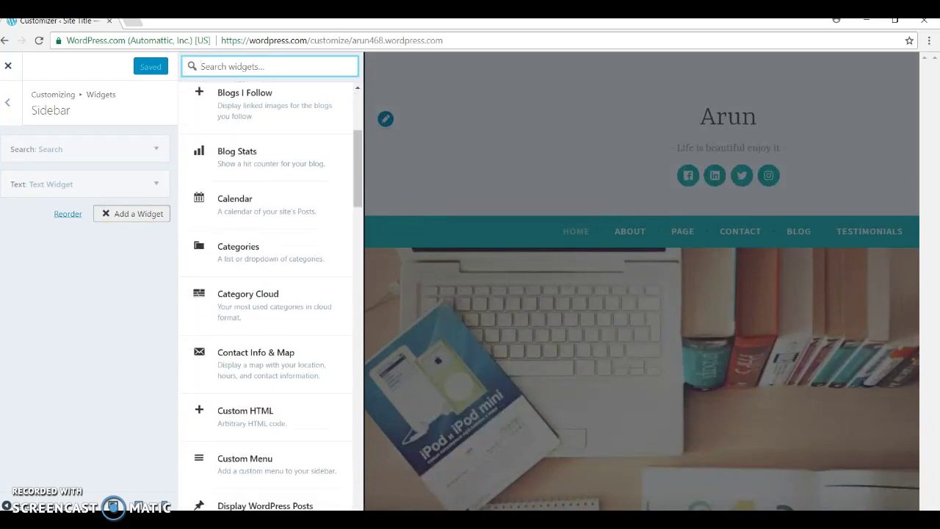
pyautogui.scroll(-5, 269, 294)
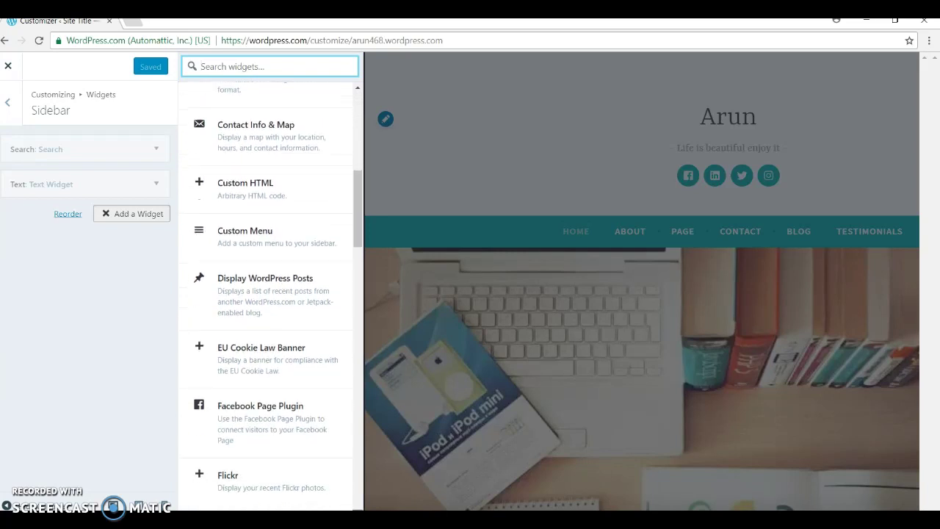
pyautogui.scroll(-5, 269, 294)
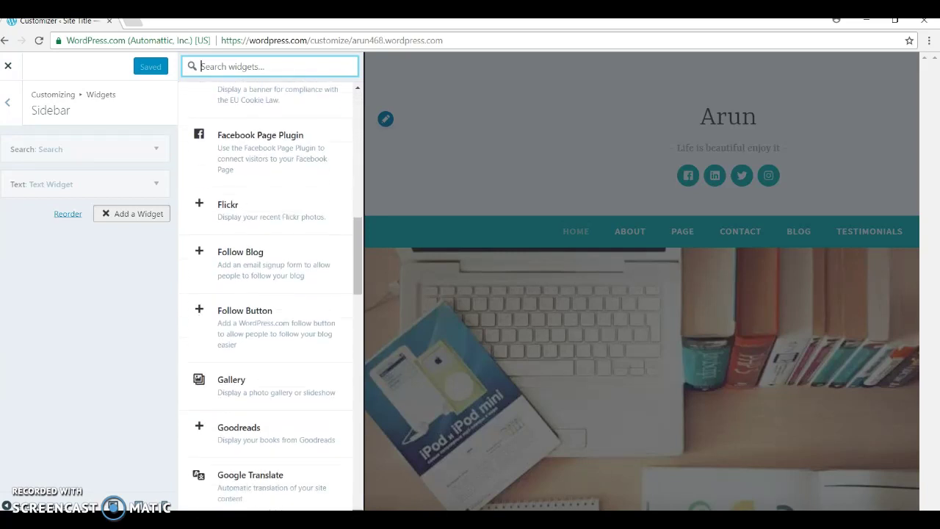
pyautogui.scroll(-5, 269, 294)
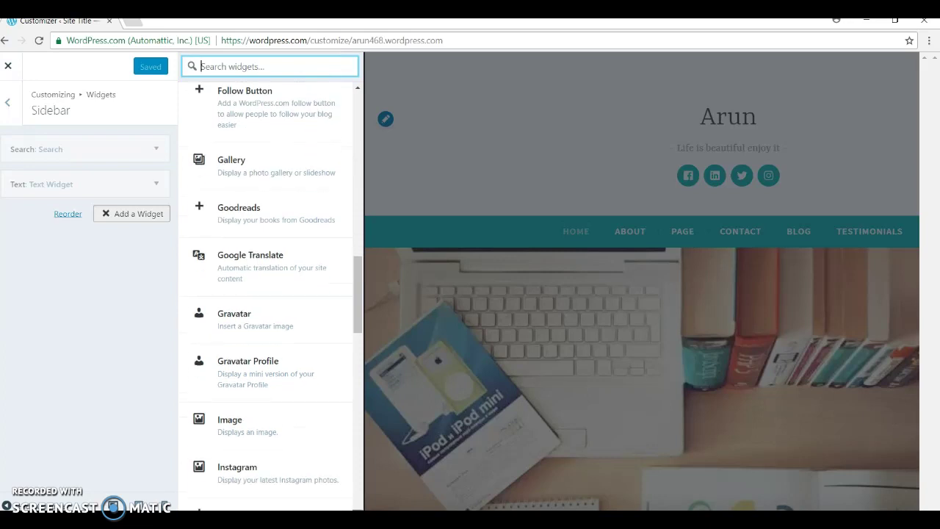
pyautogui.scroll(-10, 270, 294)
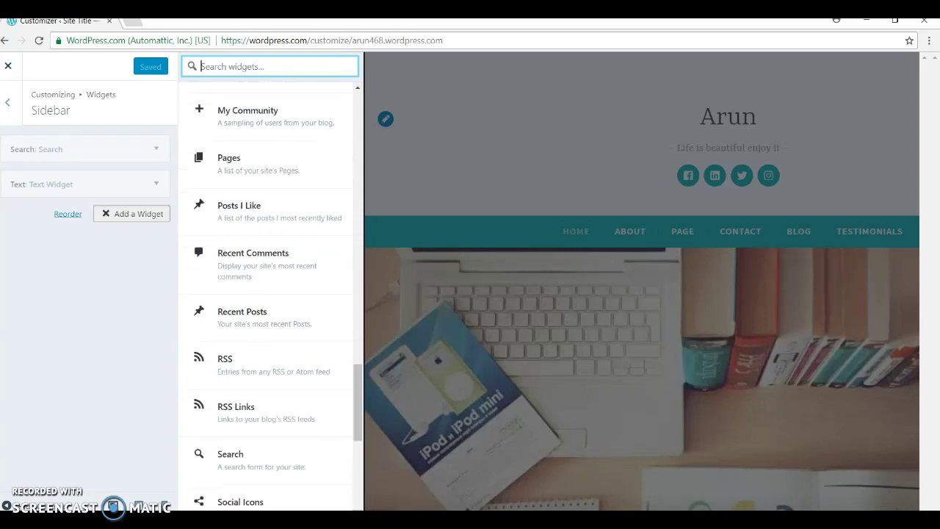
pyautogui.scroll(-4, 270, 294)
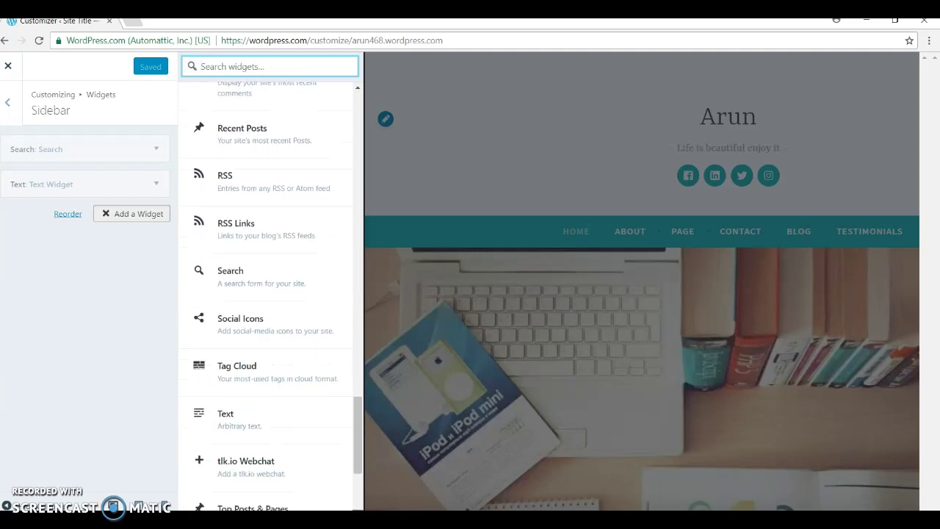
pyautogui.scroll(-2, 336, 257)
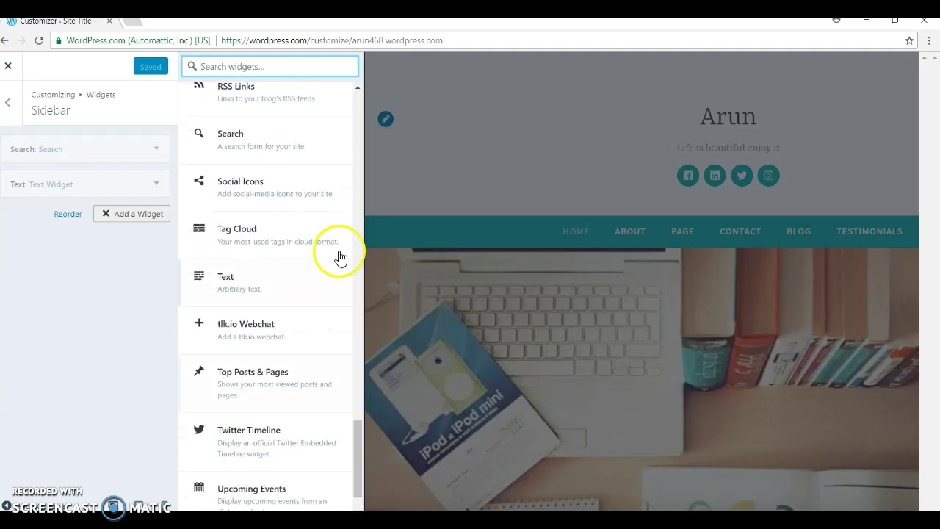
# Add a Search widget from the catalogue to the sidebar
pyautogui.click(358, 89)
pyautogui.click(359, 86)
pyautogui.click(358, 87)
pyautogui.click(359, 87)
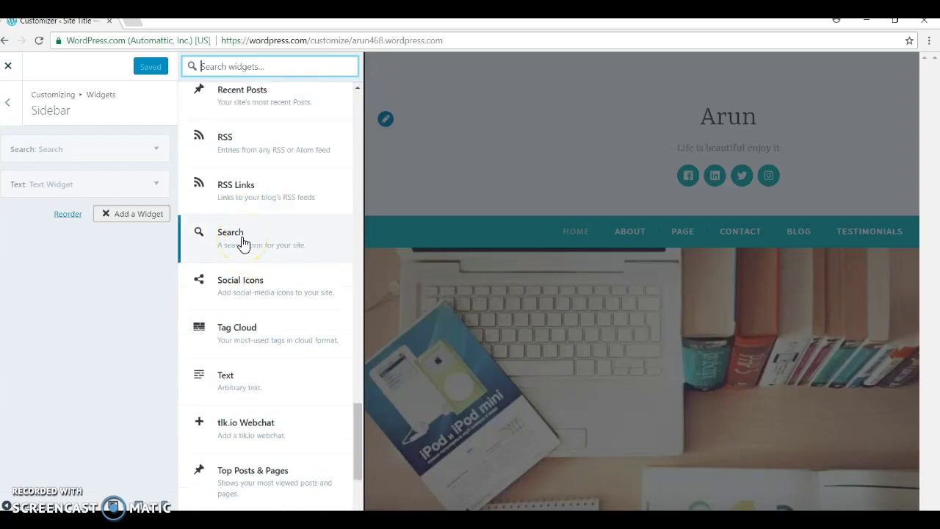
pyautogui.click(243, 242)
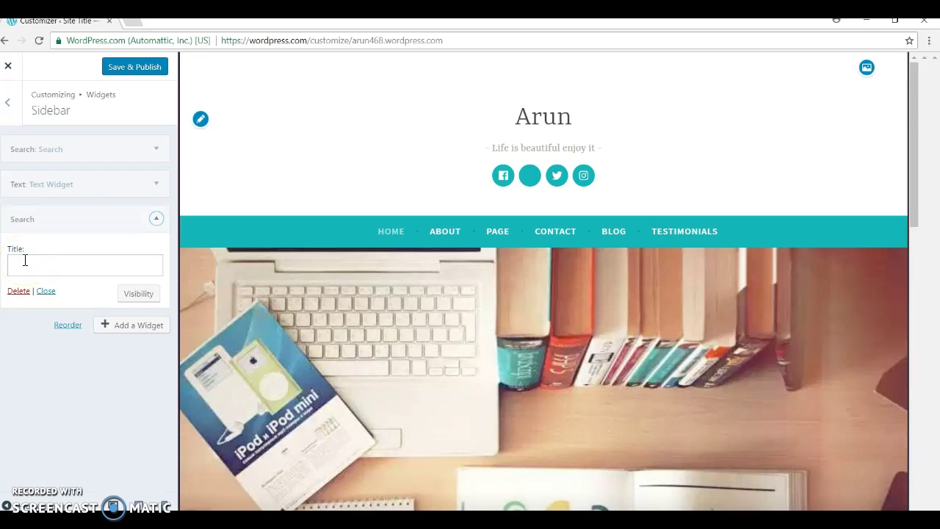
# Select the new Search widget's title field, then bring up the widget catalogue and scroll to its top
pyautogui.click(25, 260)
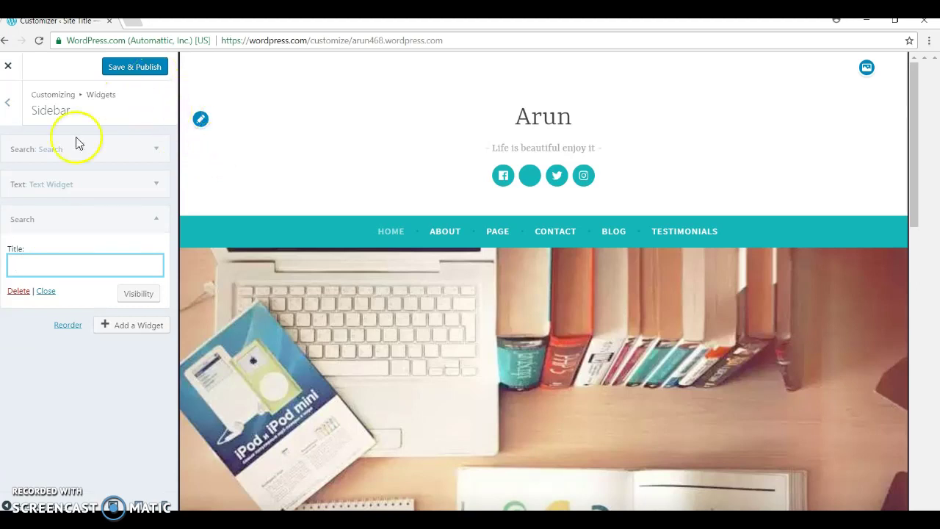
pyautogui.click(118, 328)
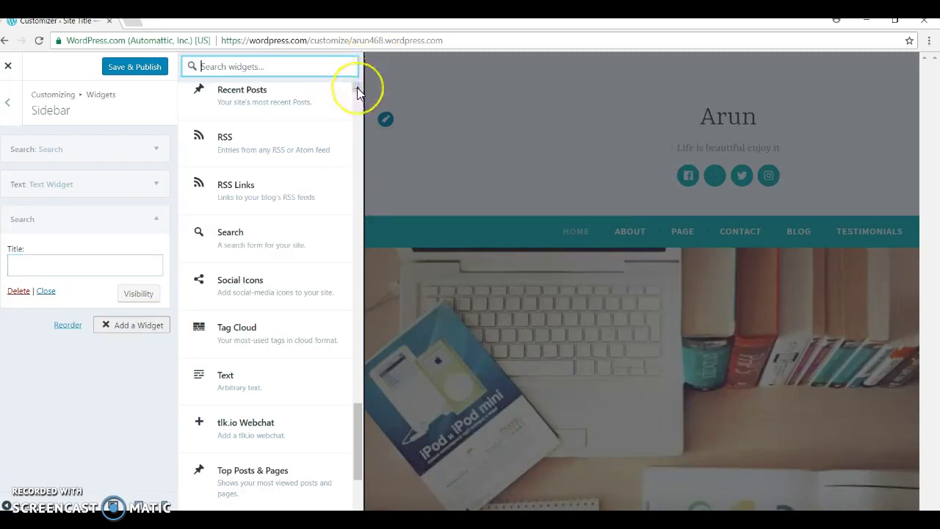
pyautogui.scroll(3, 358, 90)
pyautogui.scroll(12, 358, 89)
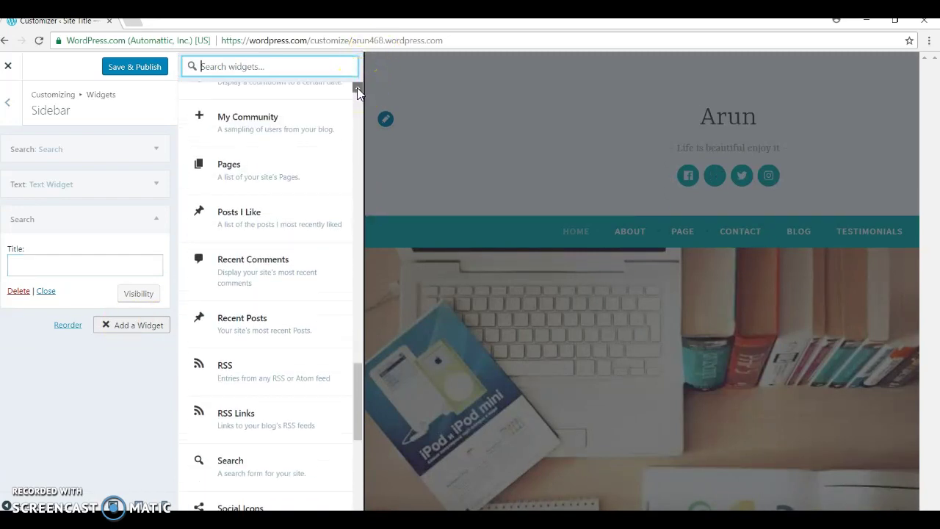
pyautogui.moveTo(359, 90); pyautogui.dragTo(358, 90)
# Add a Contact Info & Map widget and retitle it from 'Hours & Info' to 'contact'
pyautogui.click(267, 246)
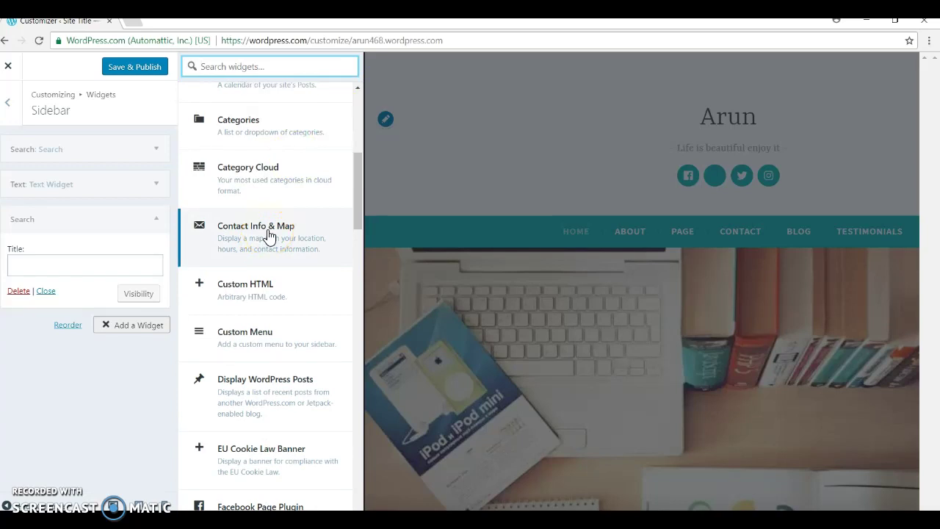
pyautogui.click(269, 231)
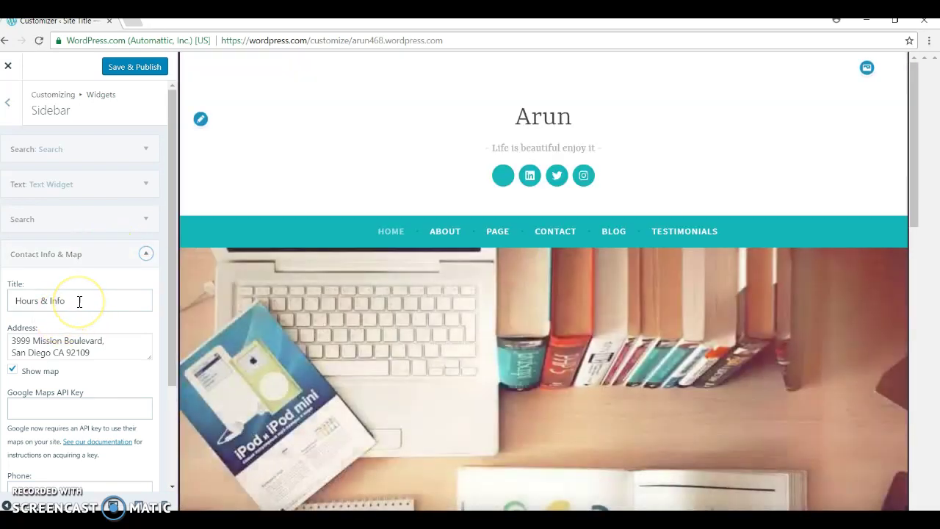
pyautogui.click(79, 301)
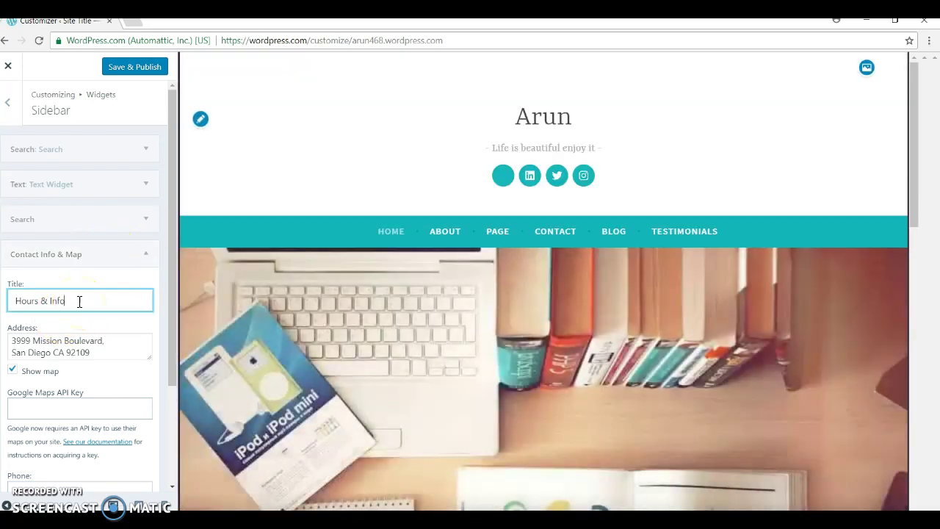
pyautogui.press('BackSpace')
pyautogui.press('BackSpace')
pyautogui.press('BackSpace')
pyautogui.press('BackSpace')
pyautogui.press('BackSpace')
pyautogui.press('BackSpace')
pyautogui.press('BackSpace')
pyautogui.press('BackSpace')
pyautogui.press('BackSpace')
pyautogui.press('BackSpace')
pyautogui.press('BackSpace')
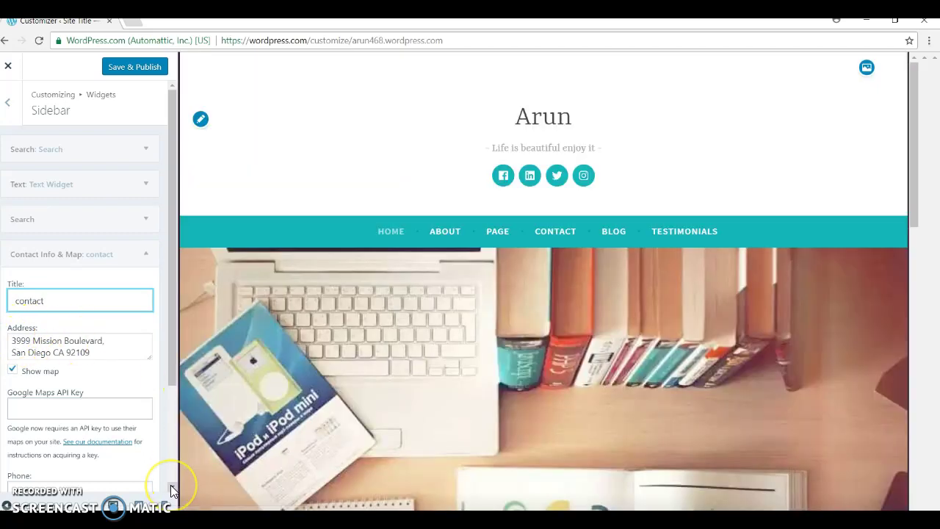
pyautogui.click(171, 488)
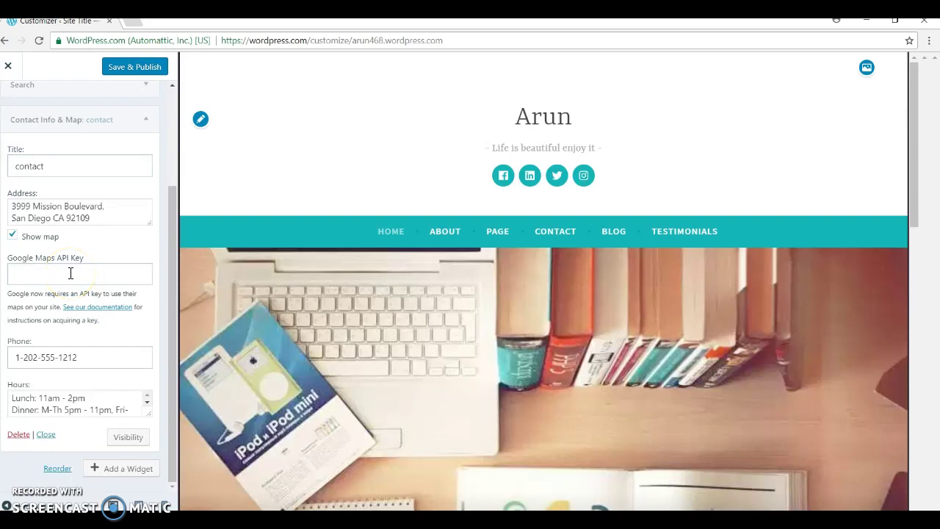
# Turn off the contact widget's Show map option after checking the Maps API key help, then publish
pyautogui.click(13, 236)
pyautogui.click(48, 357)
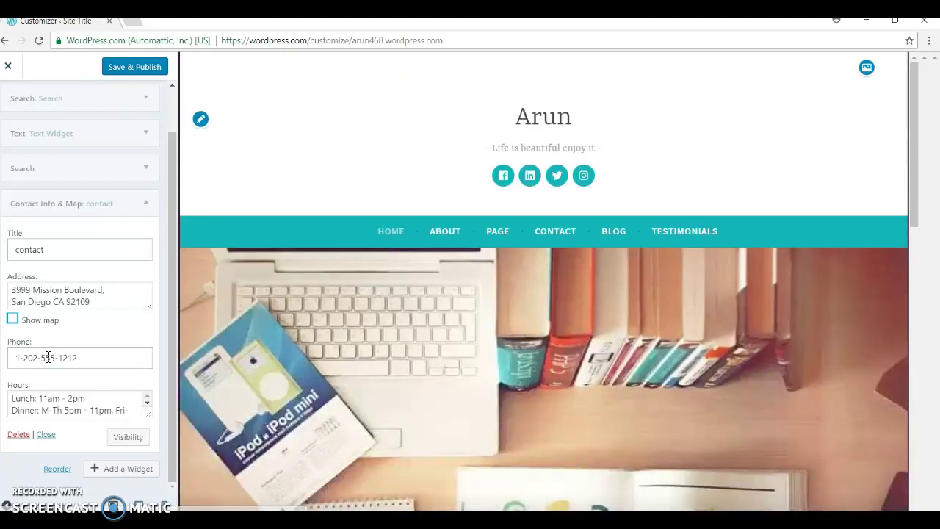
pyautogui.click(33, 347)
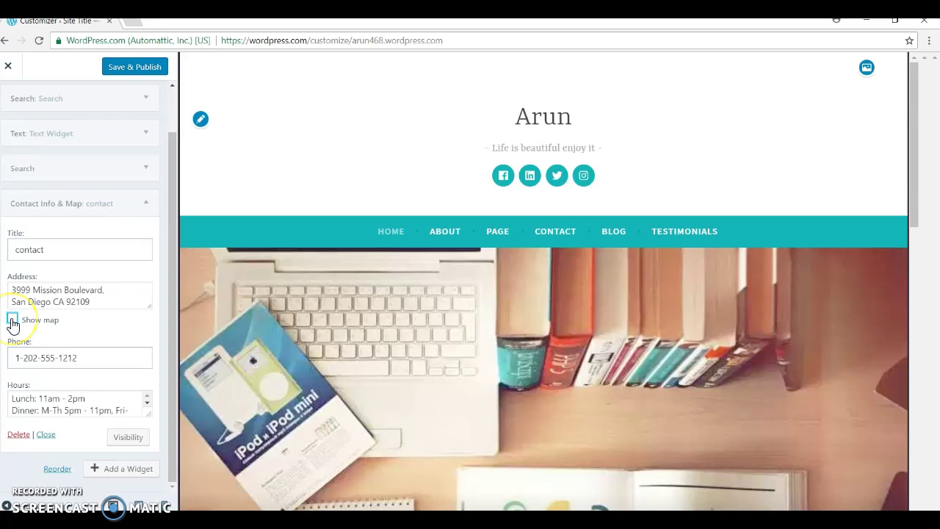
pyautogui.click(13, 320)
pyautogui.click(38, 365)
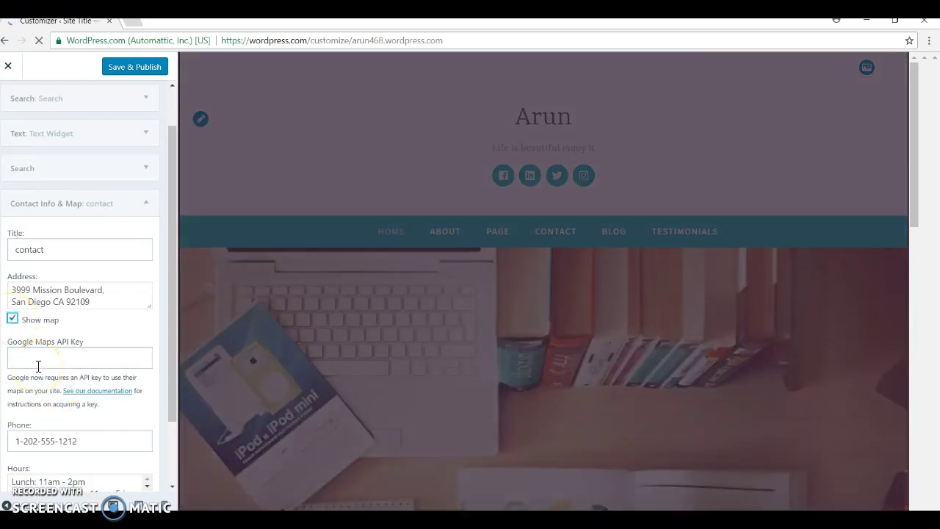
pyautogui.click(87, 392)
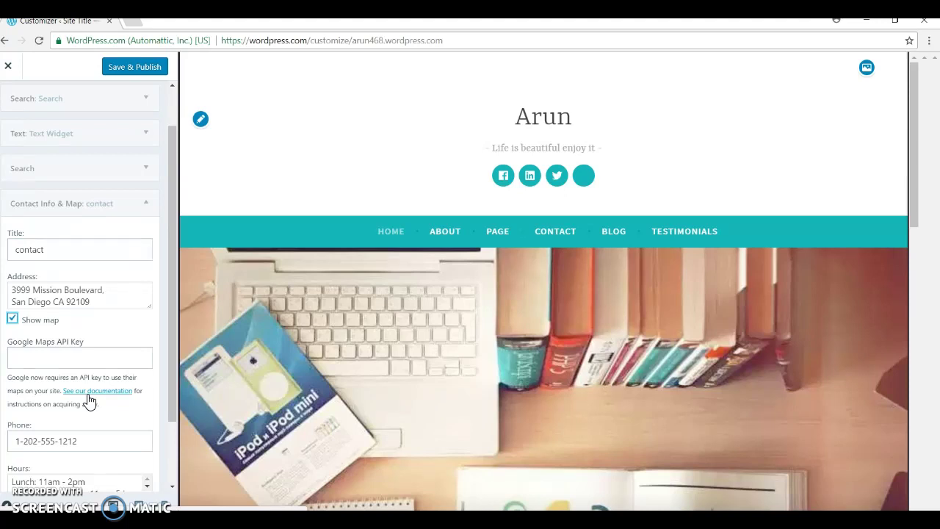
pyautogui.click(12, 319)
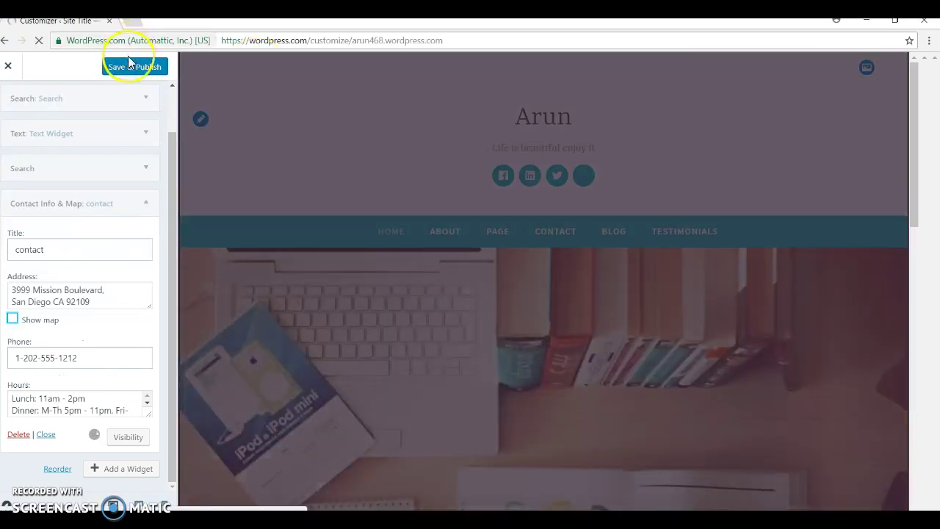
pyautogui.click(129, 68)
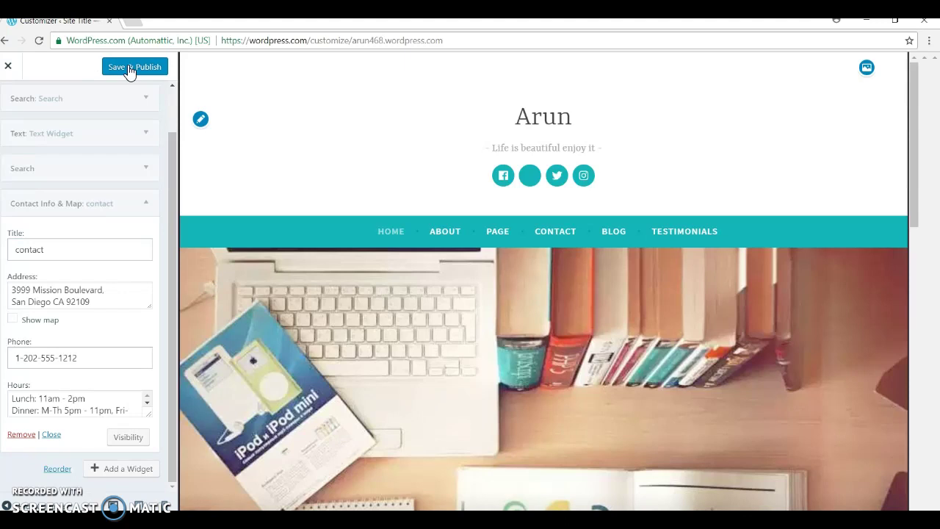
# Exit the Customizer and open Site Preview from the My Site sidebar
pyautogui.click(9, 66)
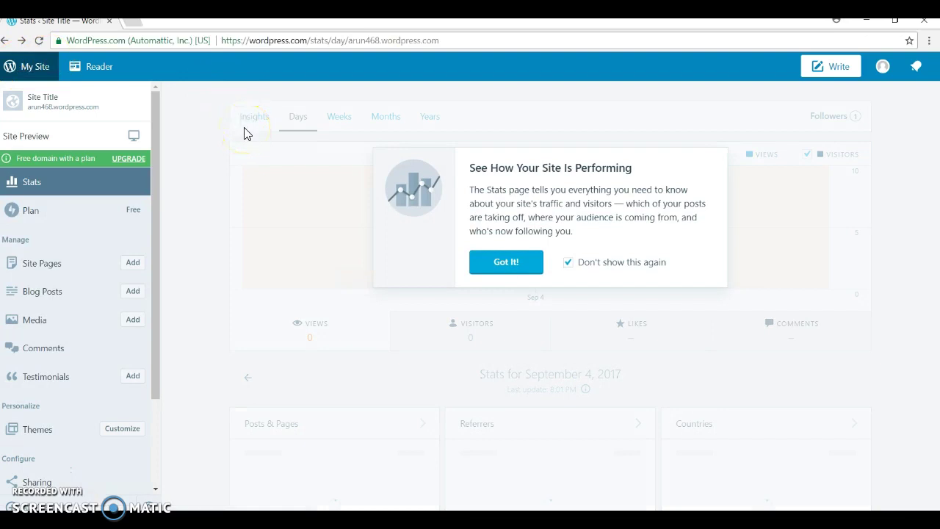
pyautogui.click(135, 137)
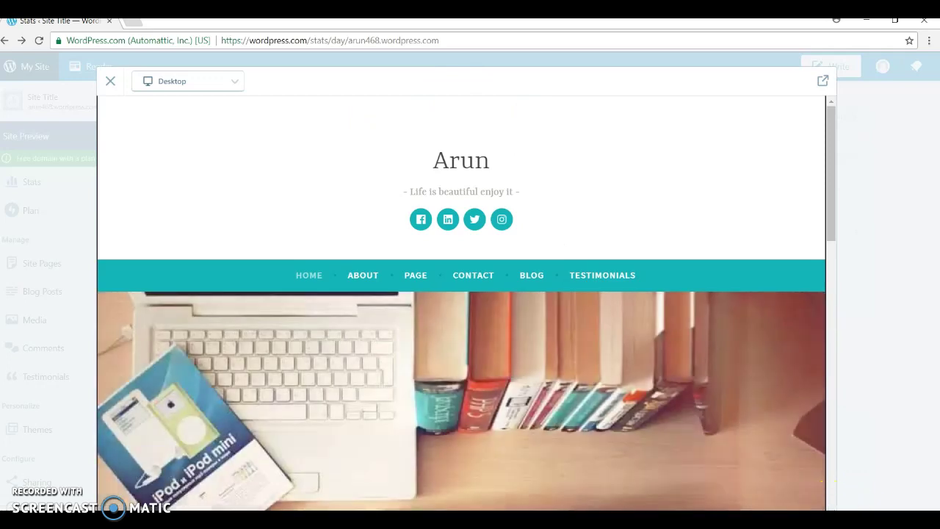
# Scroll the desktop preview's home page: Featured Content slider, Home welcome text and page excerpts
pyautogui.scroll(-1, 678, 351)
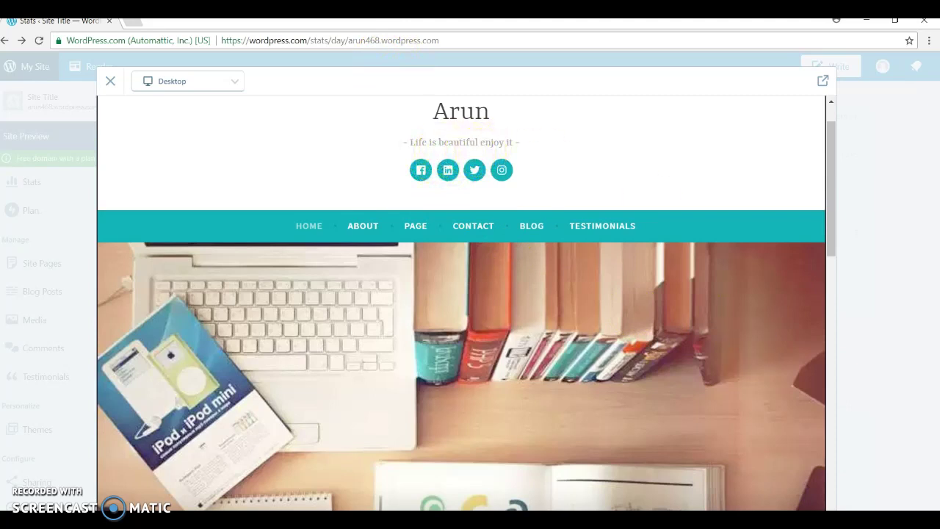
pyautogui.scroll(-12, 461, 303)
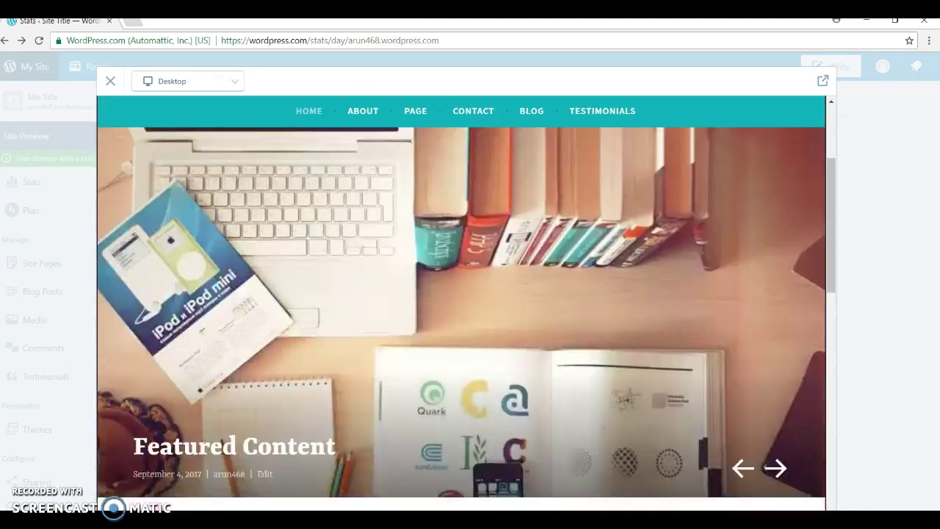
pyautogui.scroll(-2, 461, 303)
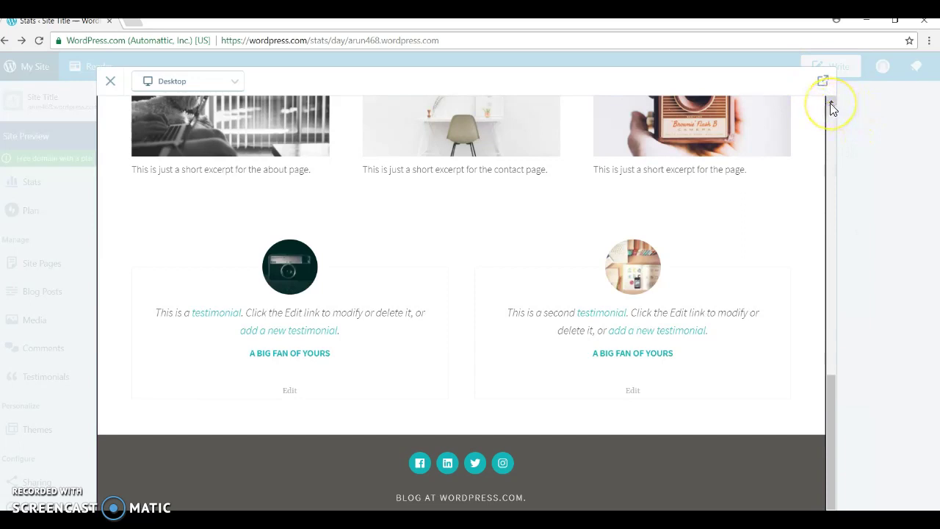
pyautogui.scroll(6, 832, 108)
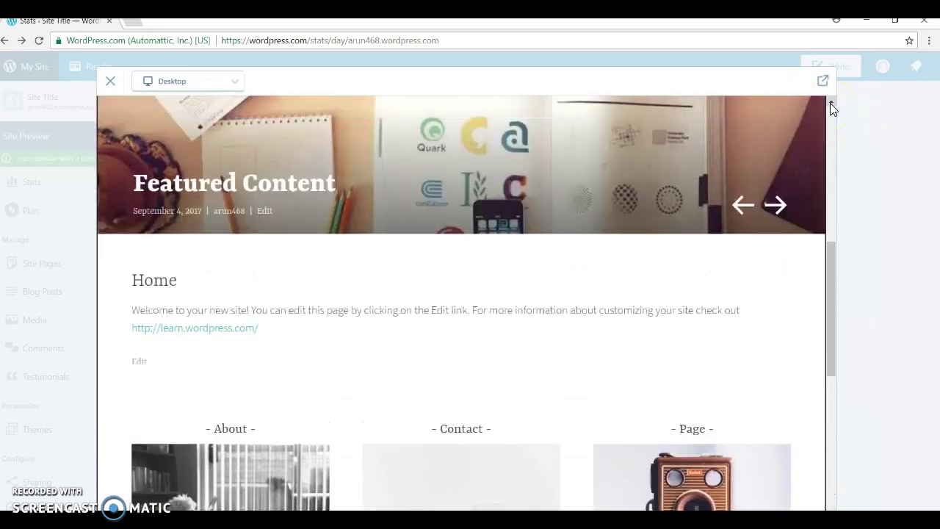
pyautogui.scroll(3, 832, 108)
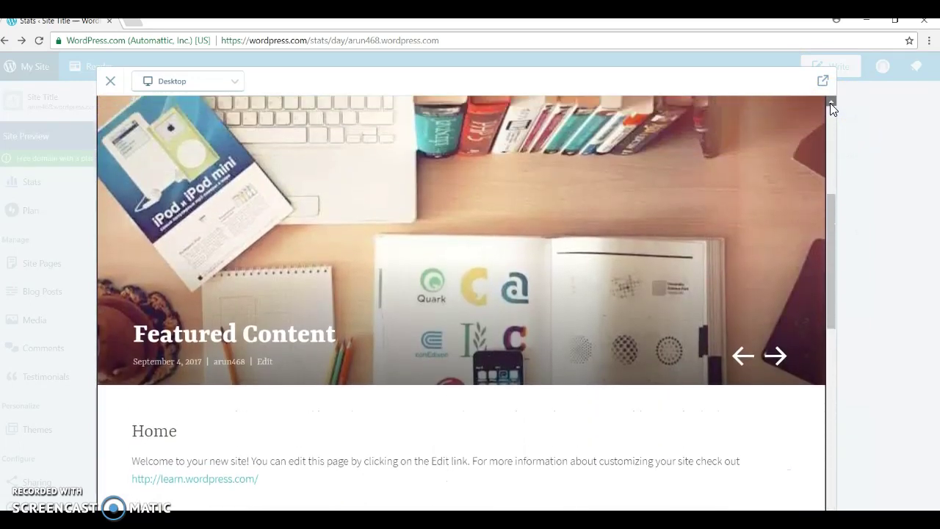
pyautogui.scroll(4, 832, 108)
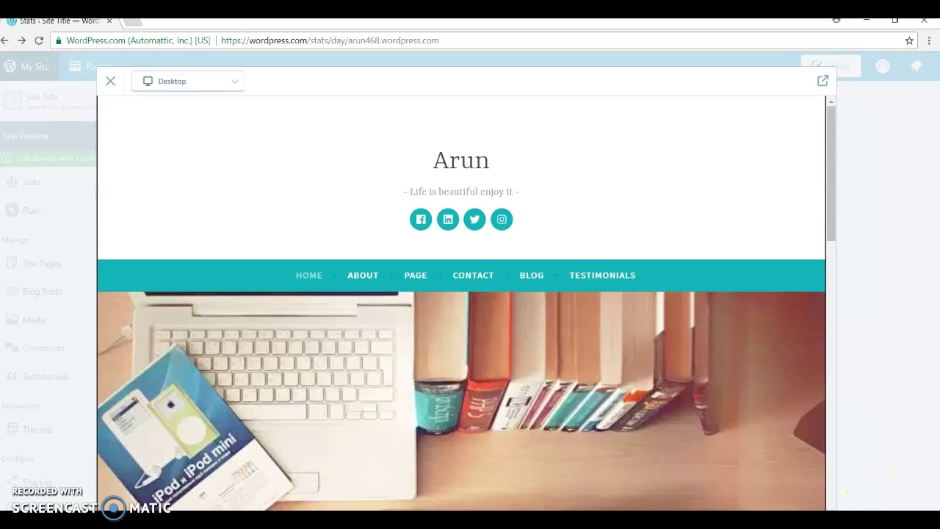
pyautogui.scroll(-3, 461, 303)
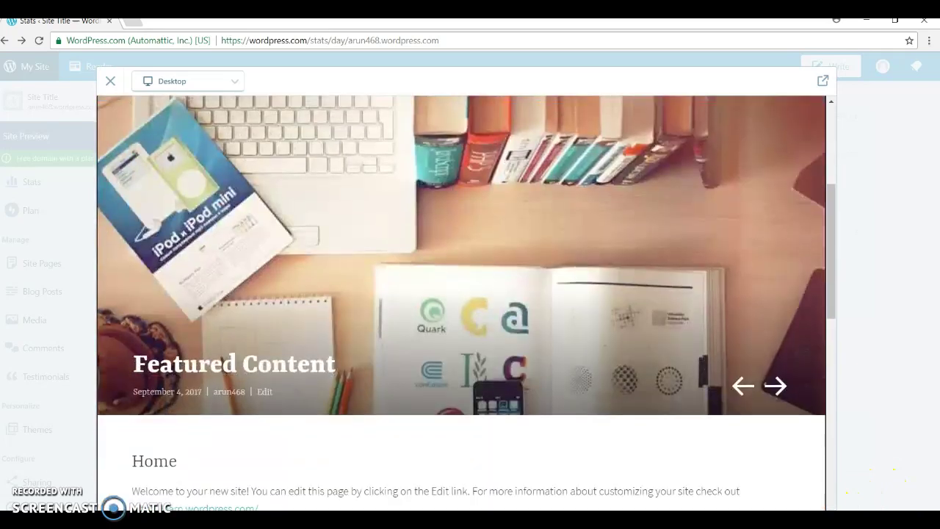
pyautogui.scroll(-3, 461, 303)
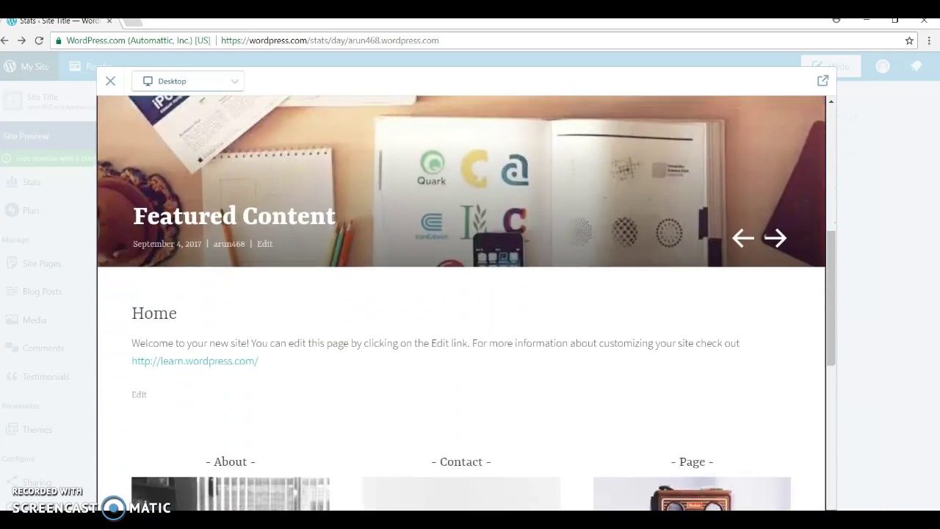
pyautogui.scroll(-2, 462, 303)
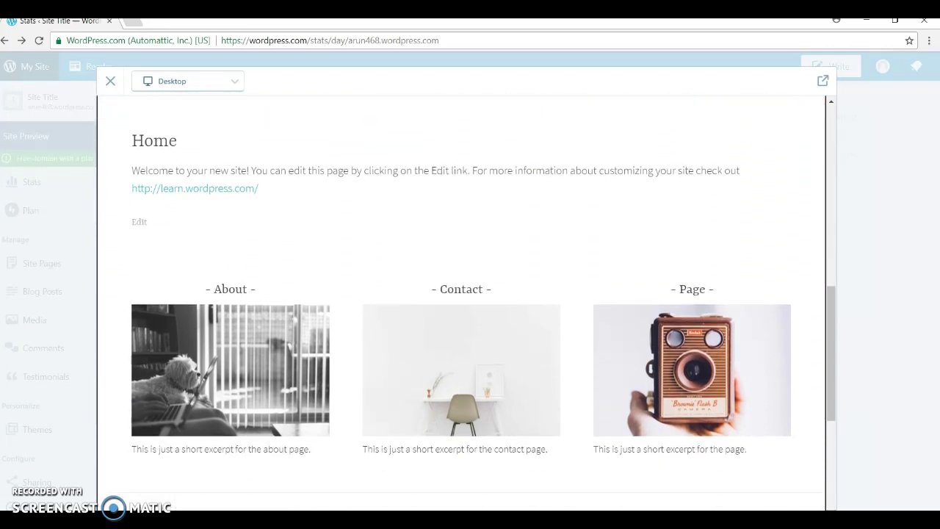
pyautogui.scroll(-1, 497, 372)
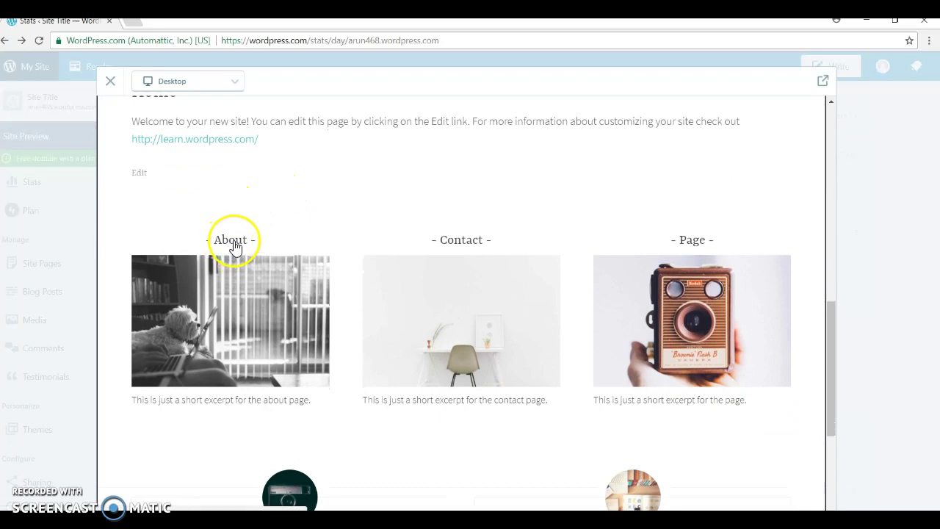
# Open the About page from the preview and scroll through it
pyautogui.click(134, 178)
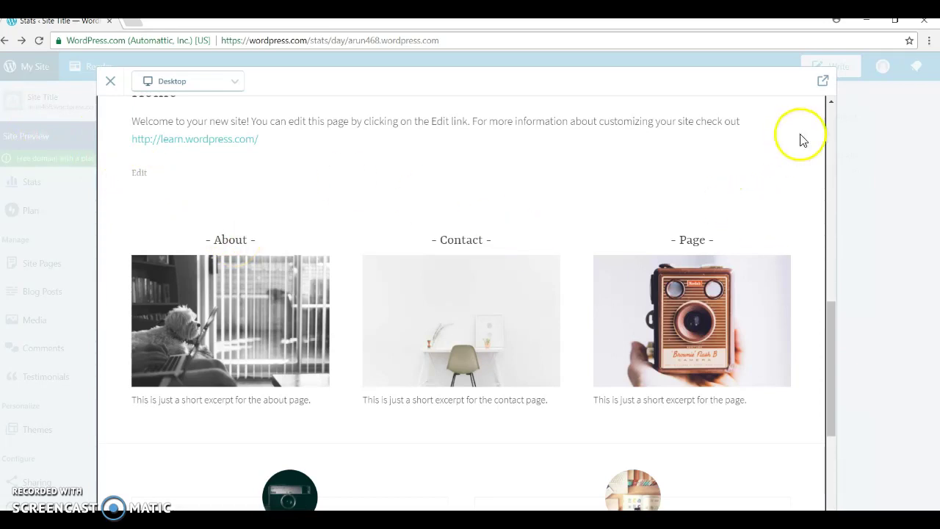
pyautogui.click(832, 104)
pyautogui.scroll(5, 832, 107)
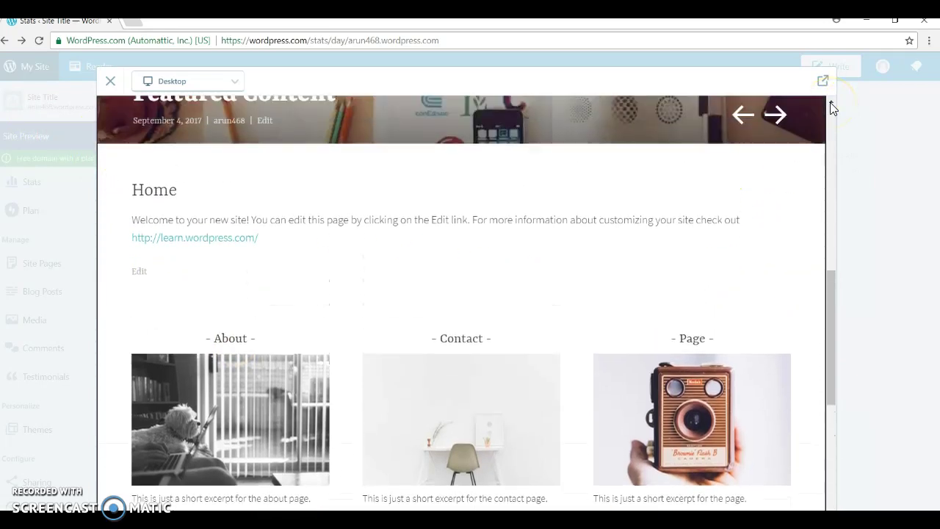
pyautogui.scroll(3, 831, 105)
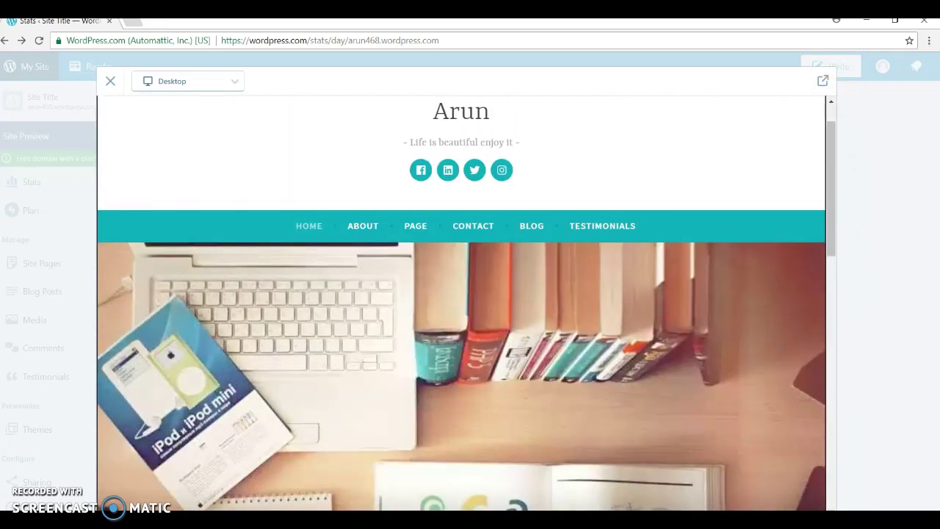
pyautogui.scroll(-6, 461, 301)
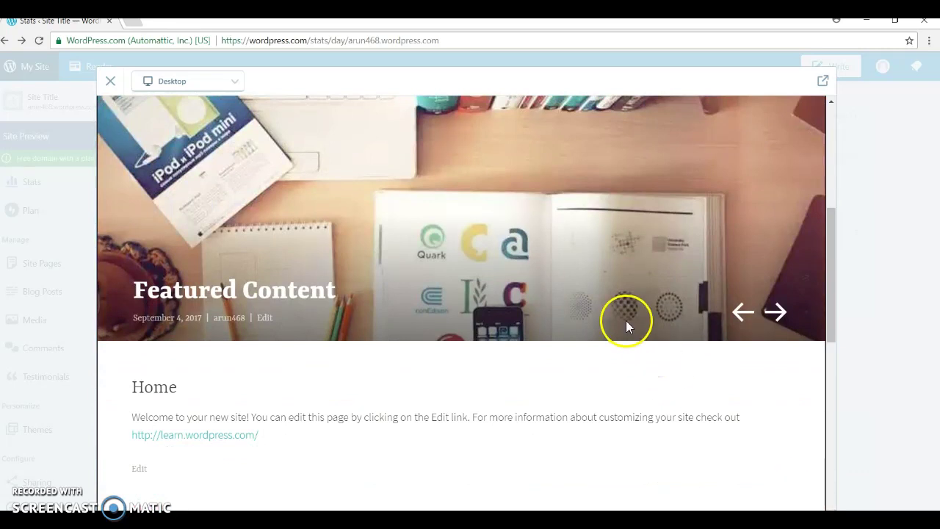
pyautogui.scroll(3, 833, 104)
pyautogui.scroll(2, 831, 100)
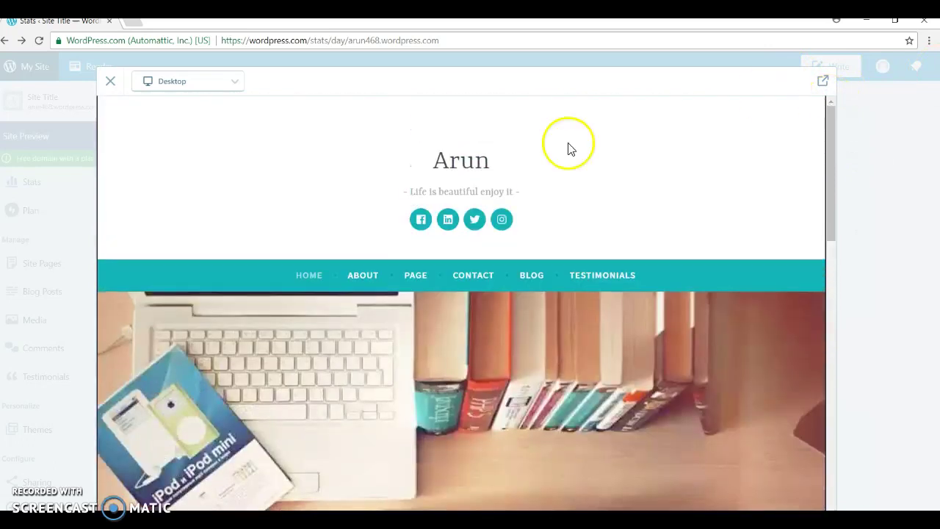
# Open the About page in the site preview, scroll through its sample text and widgets, then start editing it
pyautogui.click(370, 276)
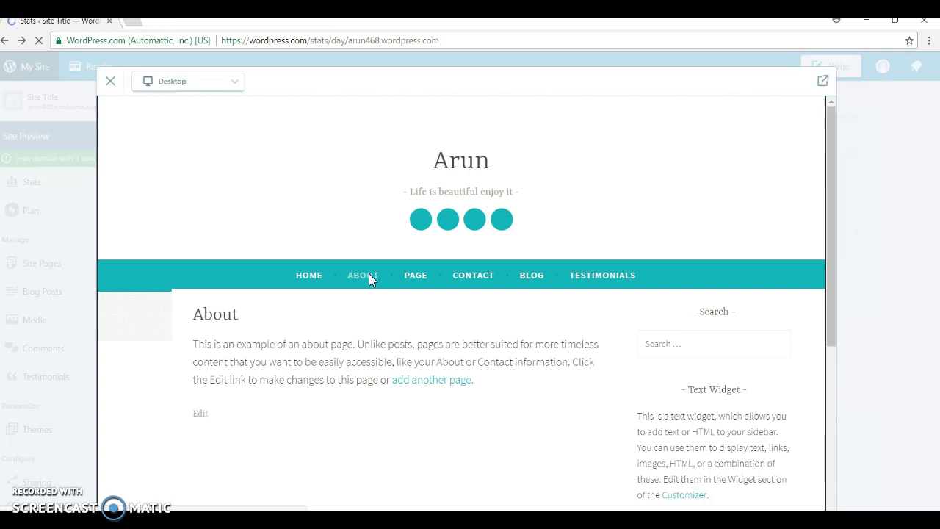
pyautogui.click(633, 283)
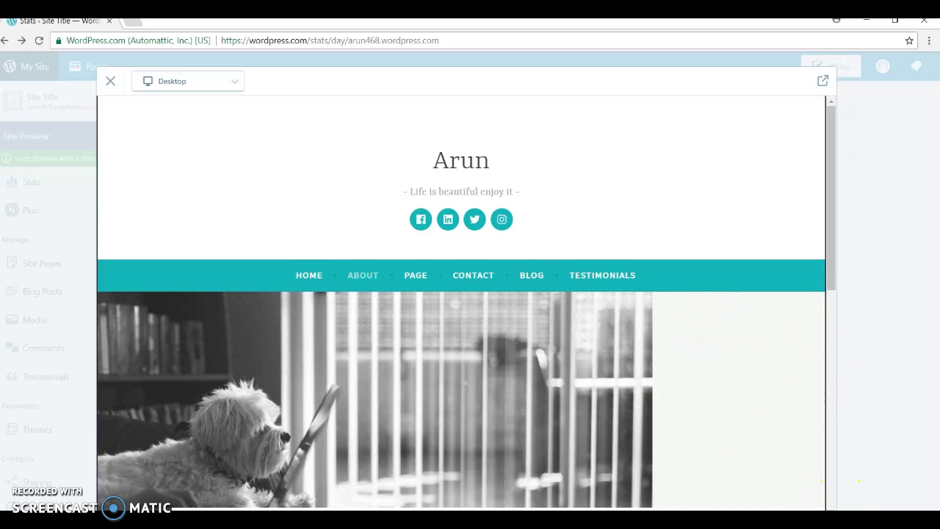
pyautogui.scroll(-3, 461, 301)
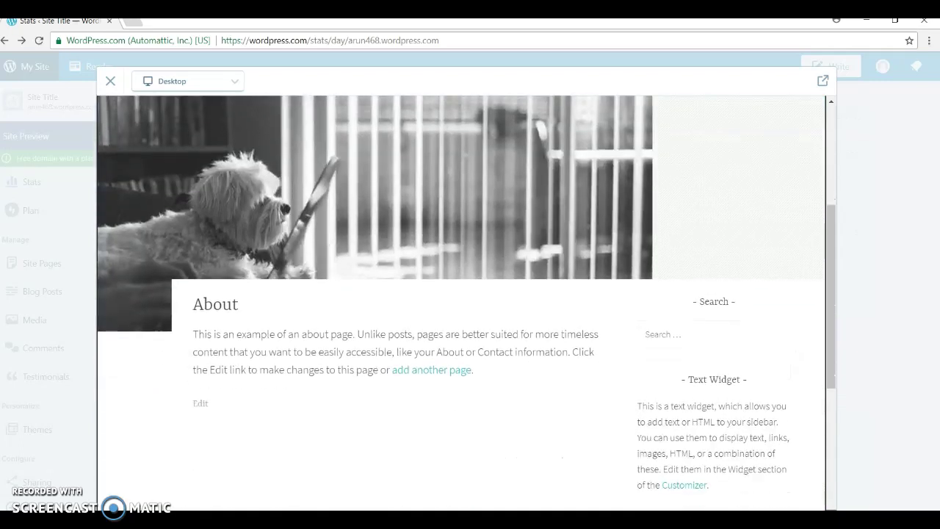
pyautogui.scroll(-2, 461, 301)
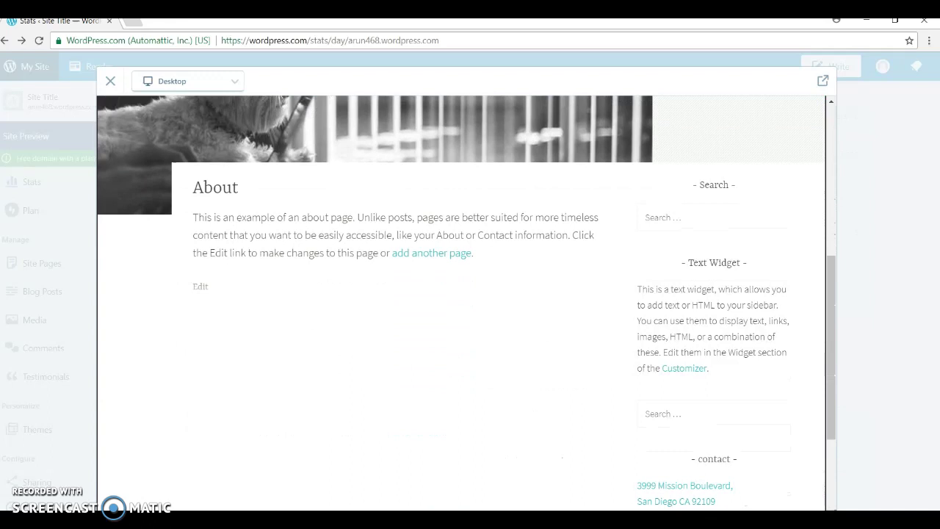
pyautogui.scroll(-1, 487, 317)
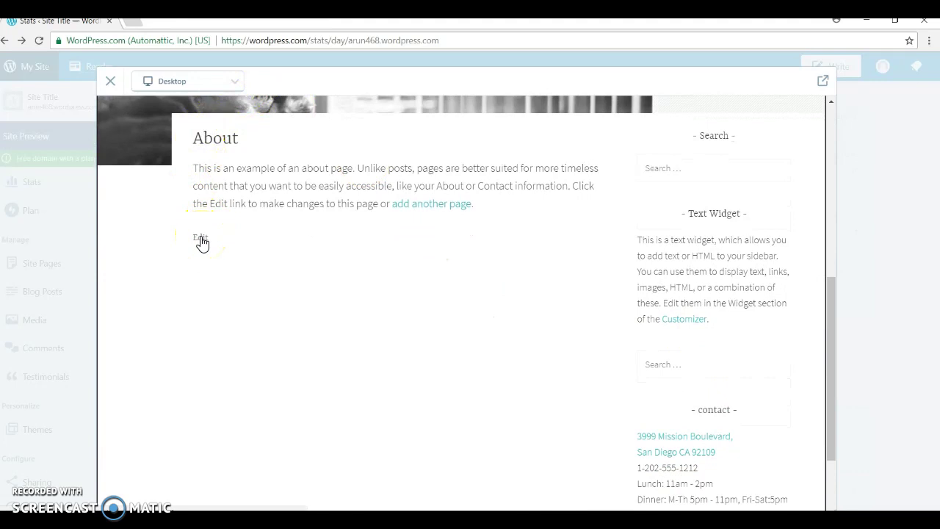
pyautogui.click(200, 238)
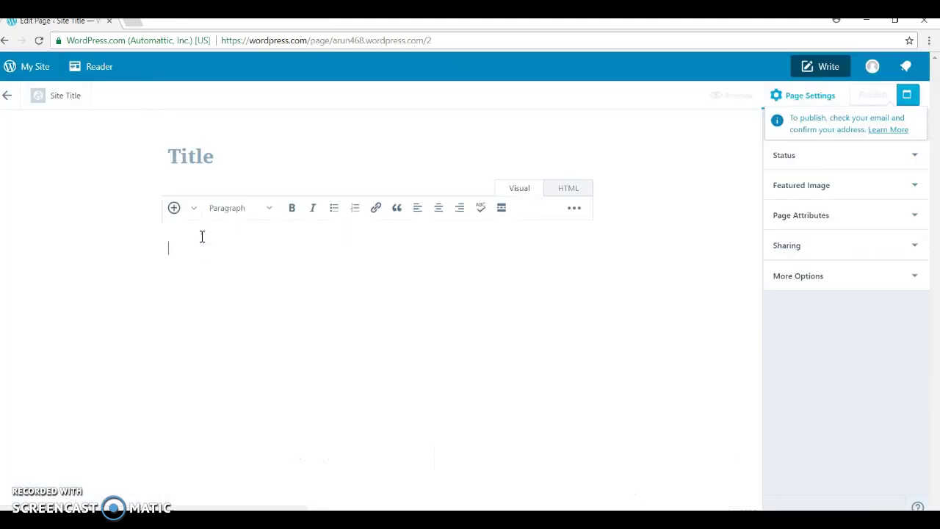
# Open the About page in the editor and backspace away the end of its sample paragraph
pyautogui.click(181, 213)
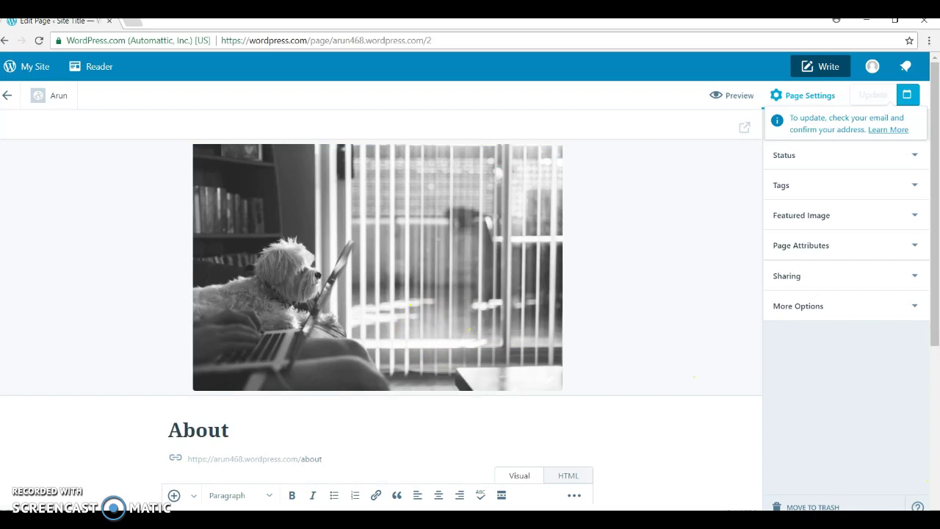
pyautogui.scroll(-4, 592, 435)
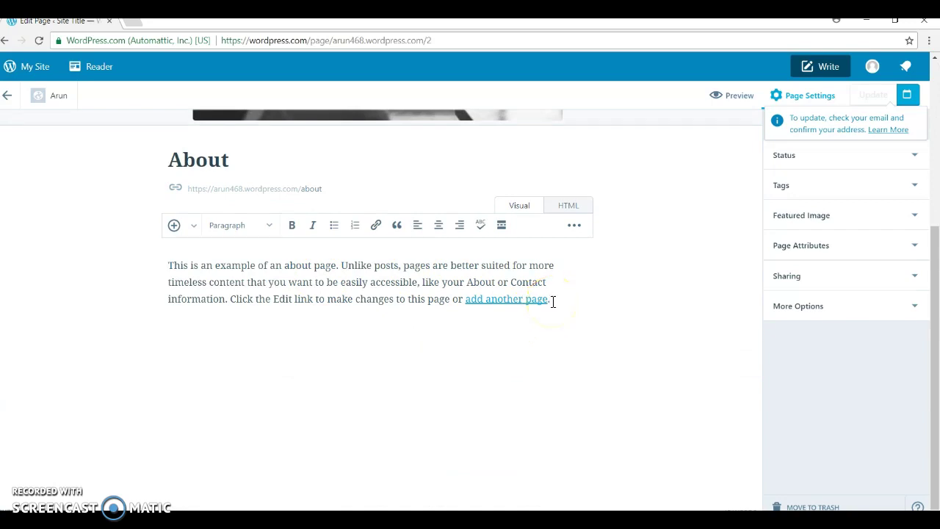
pyautogui.click(553, 301)
pyautogui.press('BackSpace')
pyautogui.press('BackSpace')
pyautogui.press('BackSpace')
pyautogui.press('BackSpace')
pyautogui.press('BackSpace')
pyautogui.press('BackSpace')
pyautogui.press('BackSpace')
pyautogui.press('BackSpace')
pyautogui.press('BackSpace')
pyautogui.press('BackSpace')
pyautogui.press('BackSpace')
pyautogui.press('BackSpace')
pyautogui.press('BackSpace')
pyautogui.press('BackSpace')
pyautogui.press('BackSpace')
pyautogui.press('BackSpace')
pyautogui.press('BackSpace')
pyautogui.press('BackSpace')
pyautogui.press('BackSpace')
pyautogui.press('BackSpace')
pyautogui.press('BackSpace')
pyautogui.press('BackSpace')
pyautogui.press('BackSpace')
pyautogui.press('BackSpace')
pyautogui.press('BackSpace')
pyautogui.press('BackSpace')
pyautogui.press('BackSpace')
pyautogui.press('BackSpace')
pyautogui.press('BackSpace')
pyautogui.press('BackSpace')
pyautogui.press('BackSpace')
pyautogui.press('BackSpace')
pyautogui.press('BackSpace')
pyautogui.press('BackSpace')
pyautogui.press('BackSpace')
pyautogui.press('BackSpace')
pyautogui.press('BackSpace')
pyautogui.press('BackSpace')
pyautogui.press('BackSpace')
pyautogui.press('BackSpace')
pyautogui.press('BackSpace')
pyautogui.press('BackSpace')
pyautogui.press('BackSpace')
pyautogui.press('BackSpace')
pyautogui.press('BackSpace')
pyautogui.press('BackSpace')
pyautogui.press('BackSpace')
pyautogui.press('BackSpace')
pyautogui.press('BackSpace')
pyautogui.press('BackSpace')
pyautogui.press('BackSpace')
pyautogui.press('BackSpace')
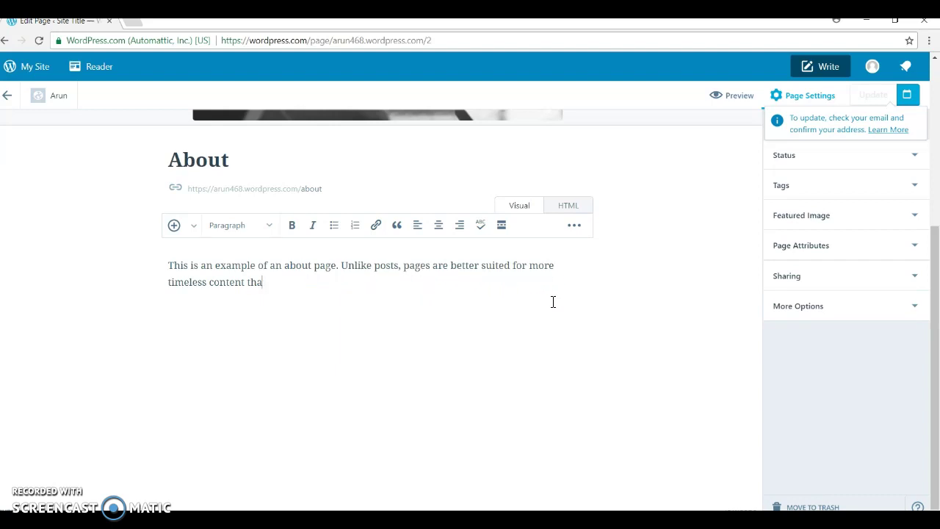
pyautogui.press('BackSpace')
pyautogui.press('BackSpace')
pyautogui.press('BackSpace')
pyautogui.press('BackSpace')
pyautogui.press('BackSpace')
pyautogui.press('BackSpace')
pyautogui.press('BackSpace')
pyautogui.press('BackSpace')
pyautogui.press('BackSpace')
pyautogui.press('BackSpace')
pyautogui.press('BackSpace')
pyautogui.press('BackSpace')
pyautogui.press('BackSpace')
pyautogui.press('BackSpace')
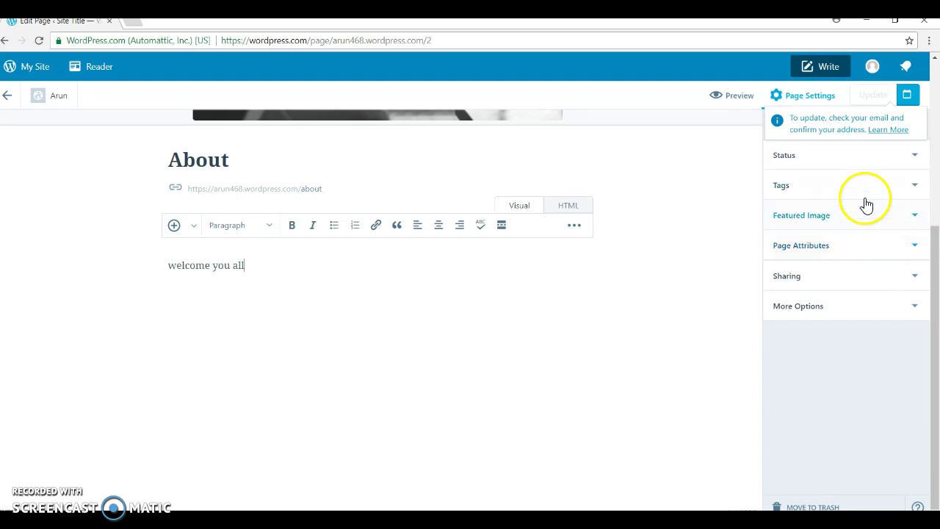
# Expand the page's status, tags and featured image settings and remove the featured image
pyautogui.click(915, 158)
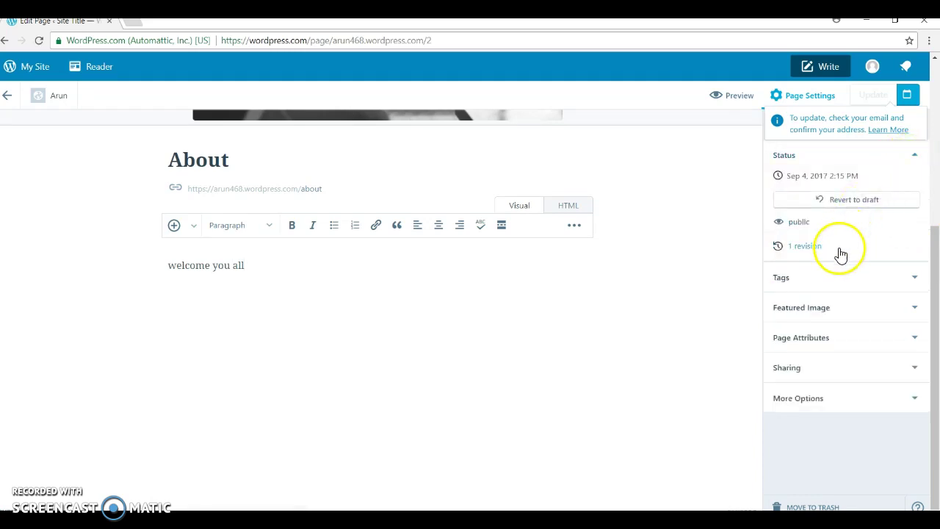
pyautogui.click(850, 285)
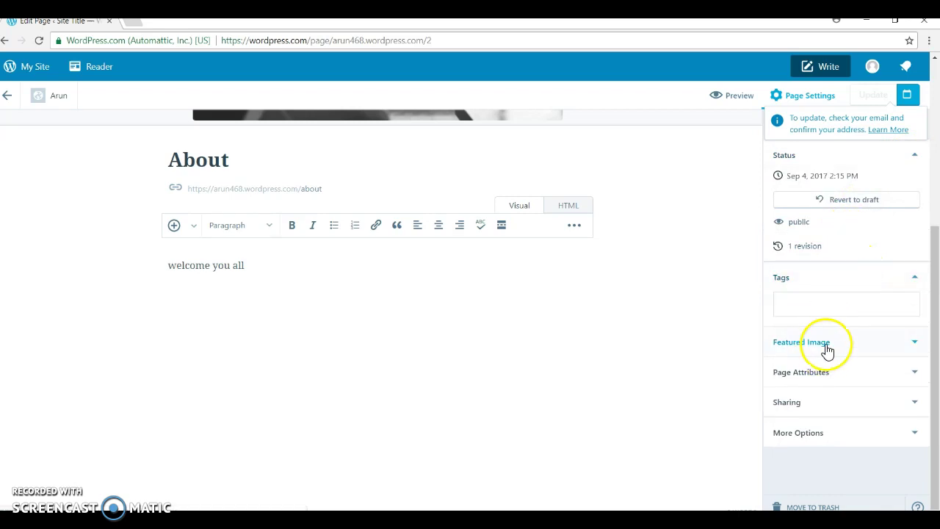
pyautogui.click(829, 345)
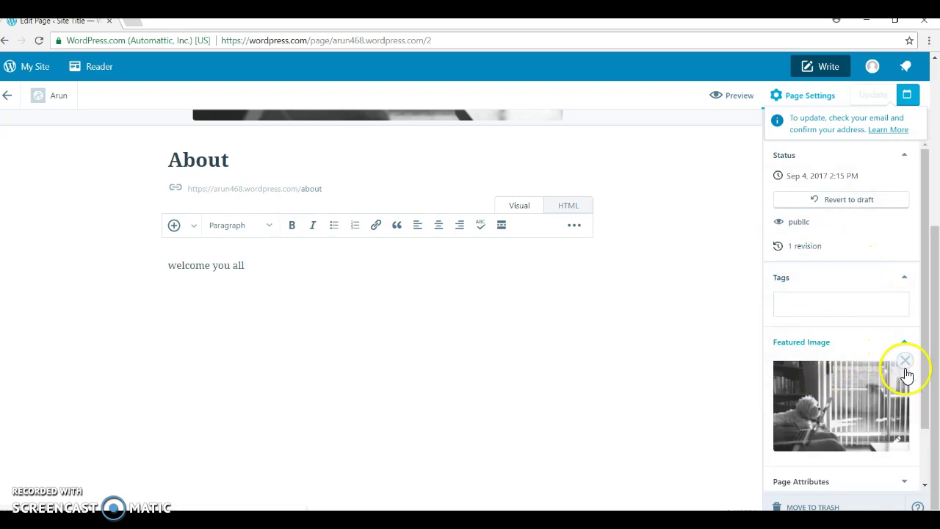
pyautogui.click(926, 487)
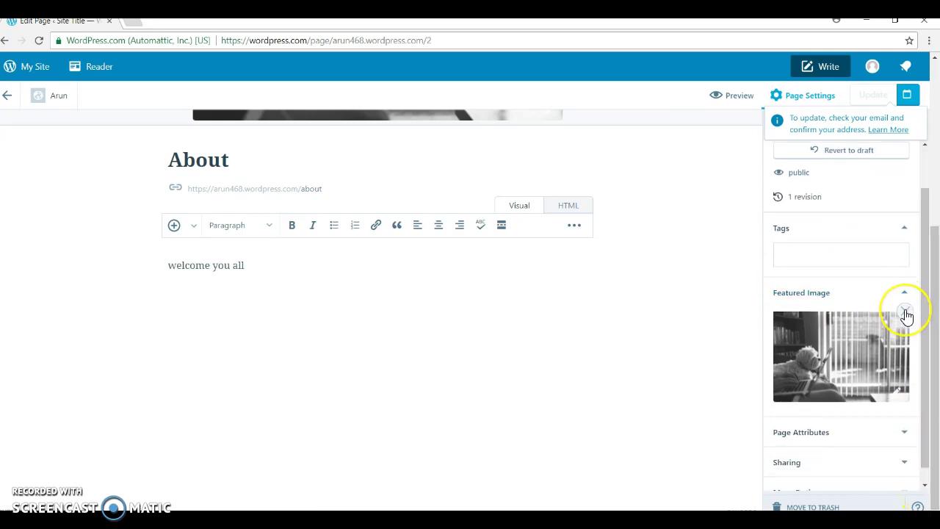
pyautogui.click(906, 313)
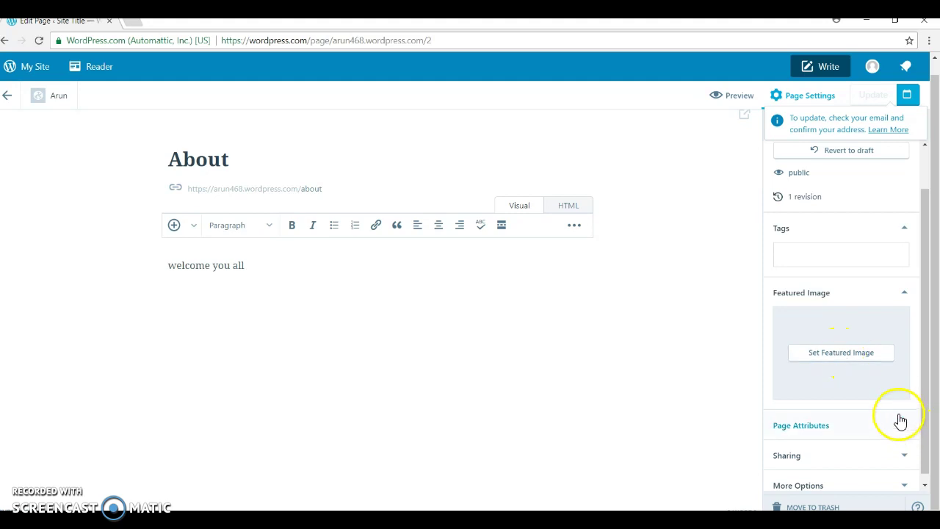
pyautogui.tripleClick(930, 486)
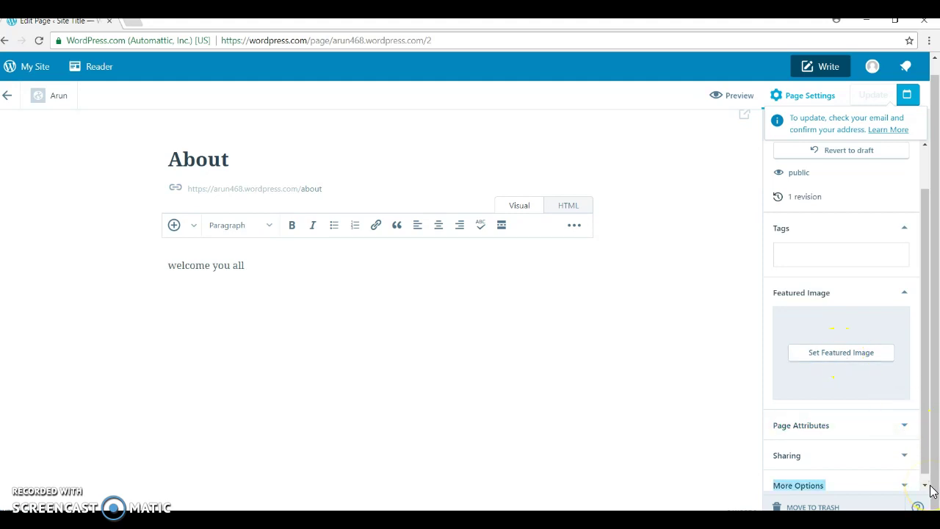
# Turn on Show Sharing Buttons and Show Like Button for the About page
pyautogui.scroll(-1, 924, 487)
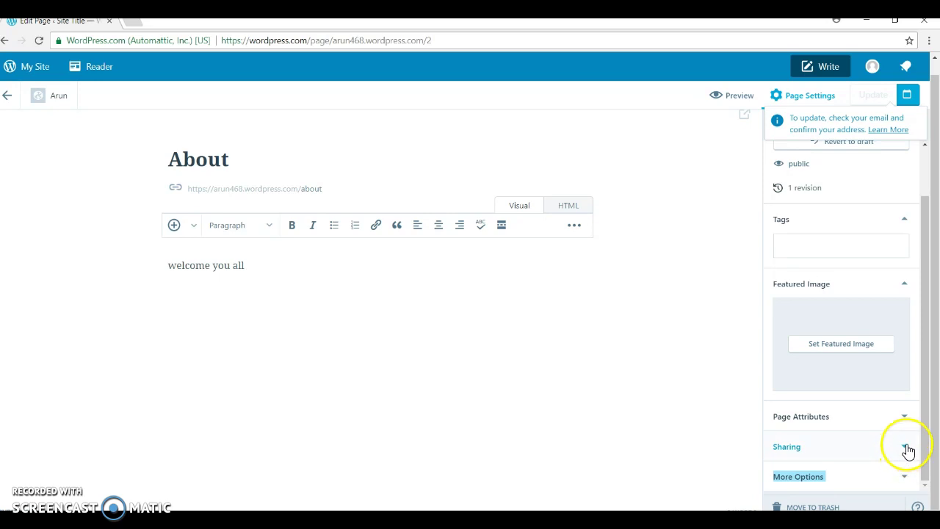
pyautogui.click(908, 450)
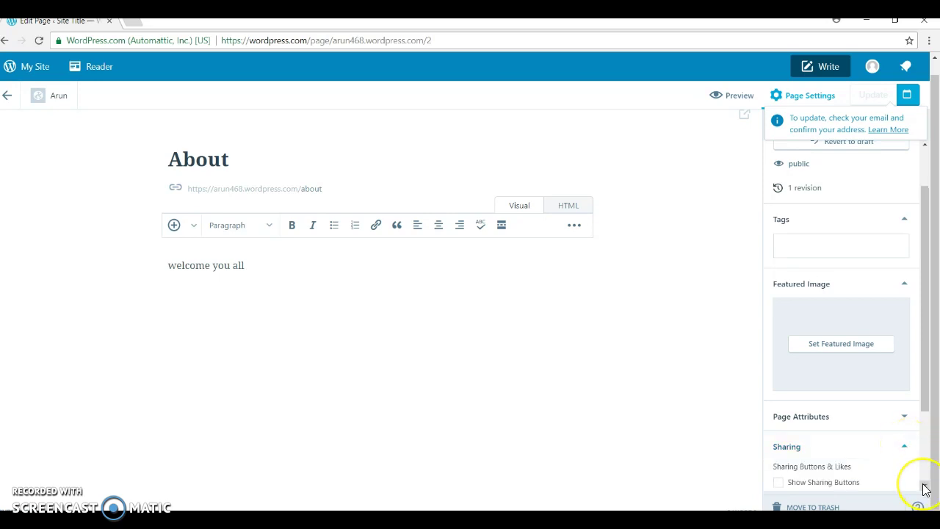
pyautogui.scroll(-3, 924, 486)
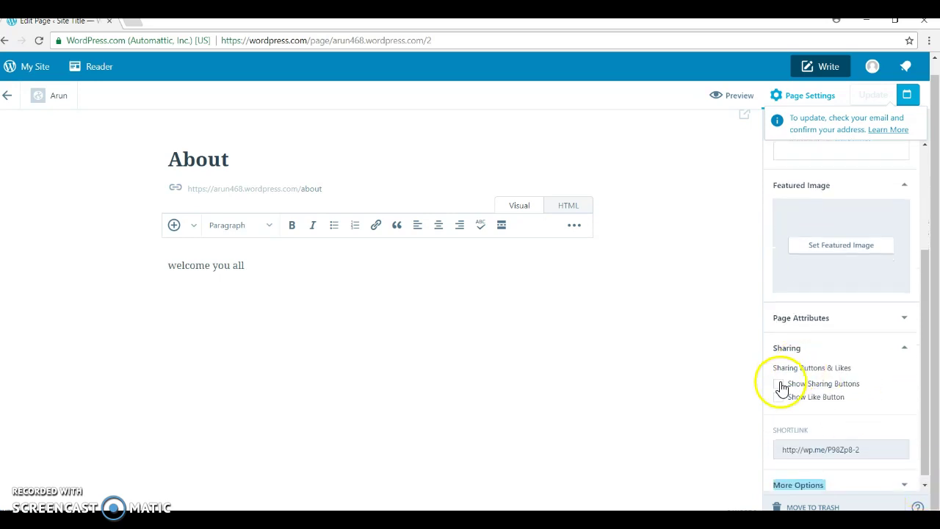
pyautogui.click(779, 398)
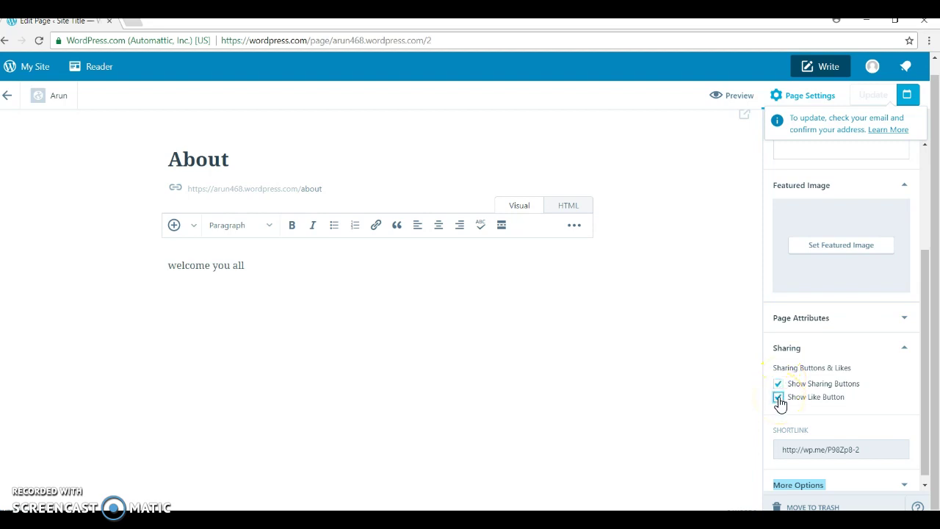
pyautogui.click(911, 99)
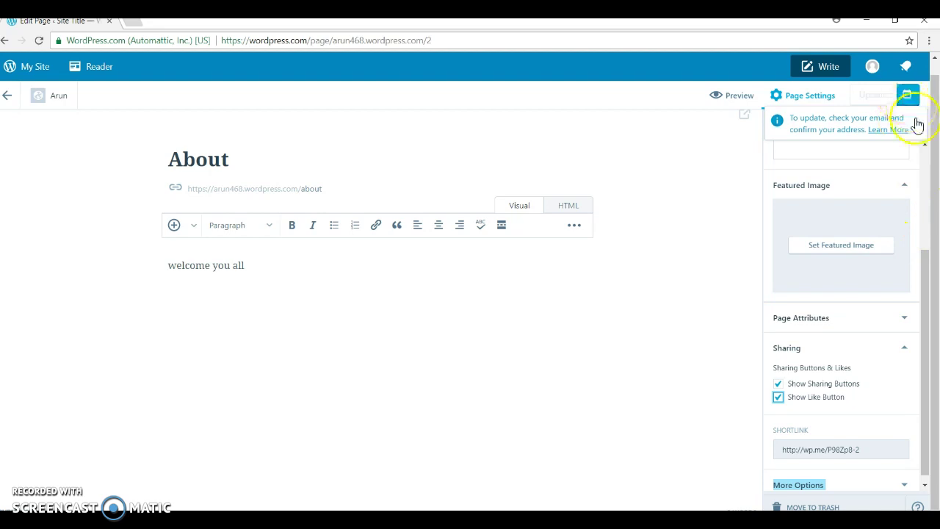
pyautogui.click(928, 151)
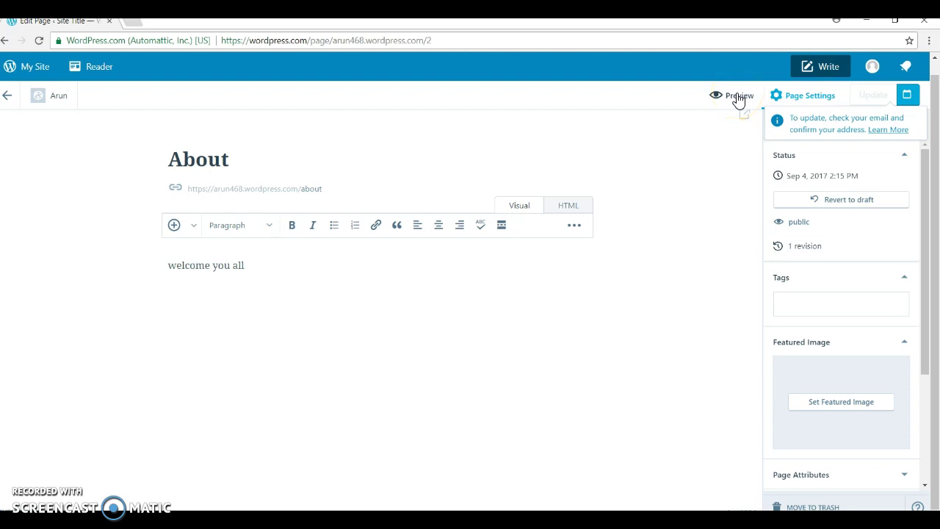
# Preview the About page at tablet size and scroll to check the 'welcome you all' body
pyautogui.click(739, 100)
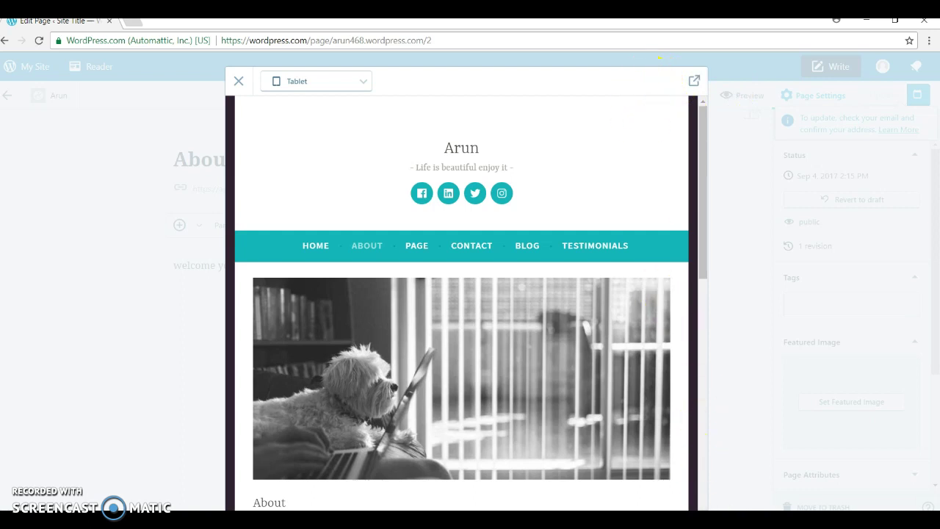
pyautogui.scroll(-3, 461, 301)
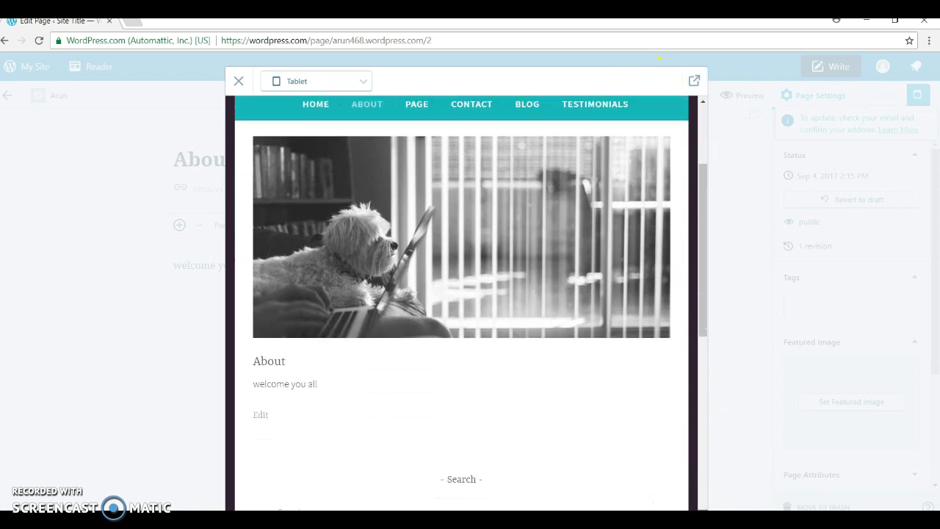
pyautogui.scroll(-1, 470, 301)
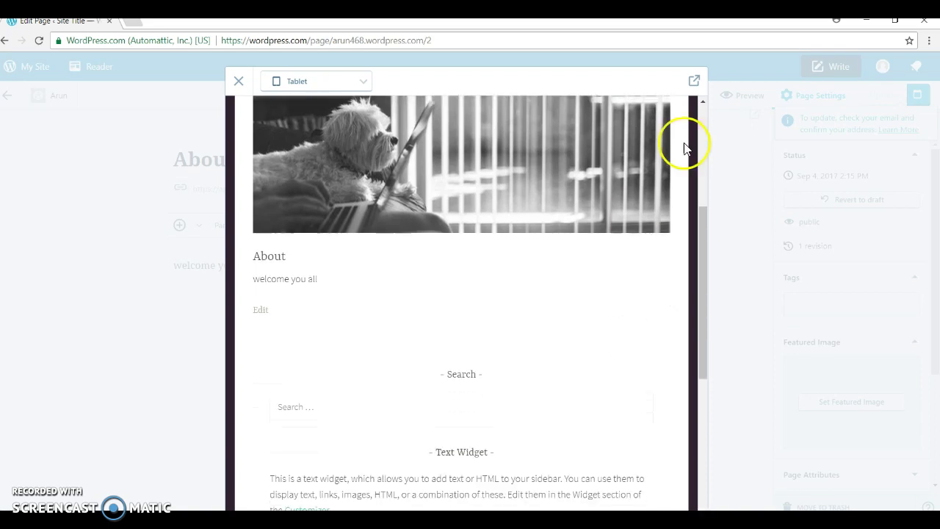
pyautogui.scroll(3, 700, 101)
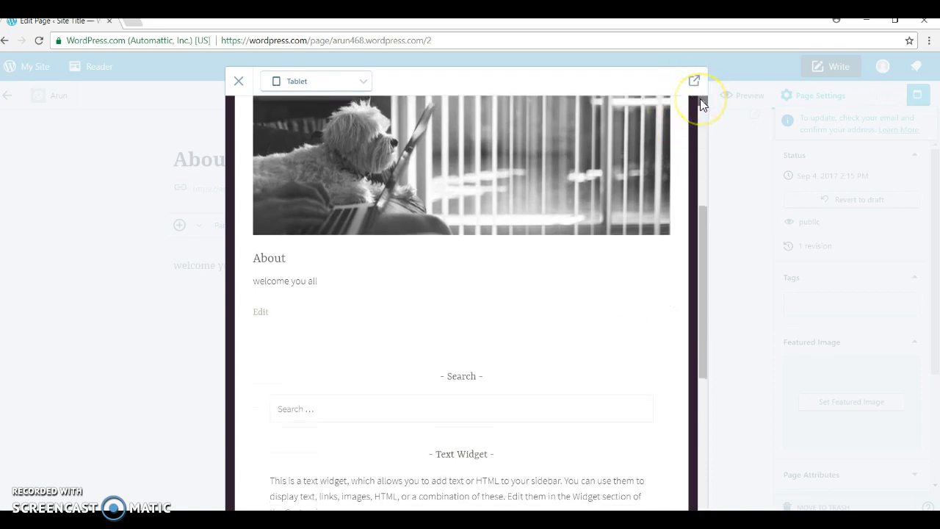
pyautogui.scroll(1, 700, 98)
pyautogui.click(656, 121)
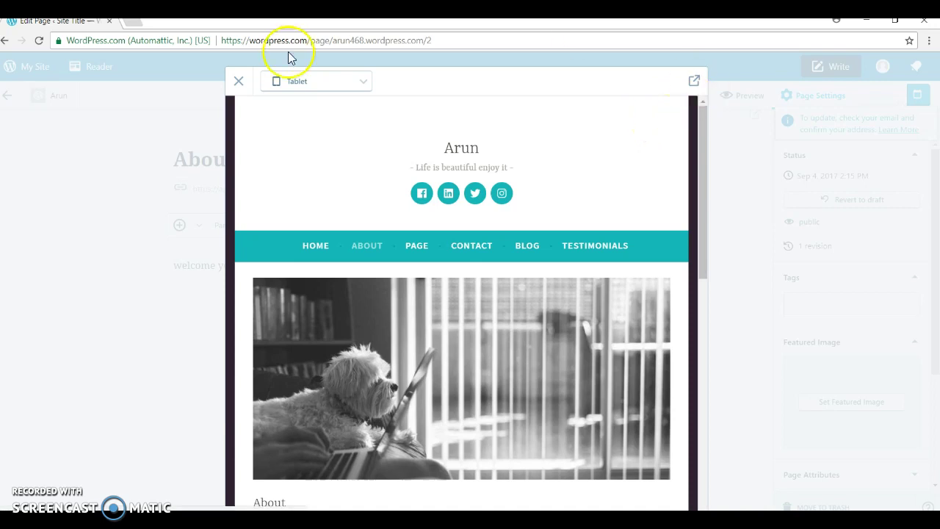
# Close the tablet preview and hide the Page Settings sidebar
pyautogui.click(240, 82)
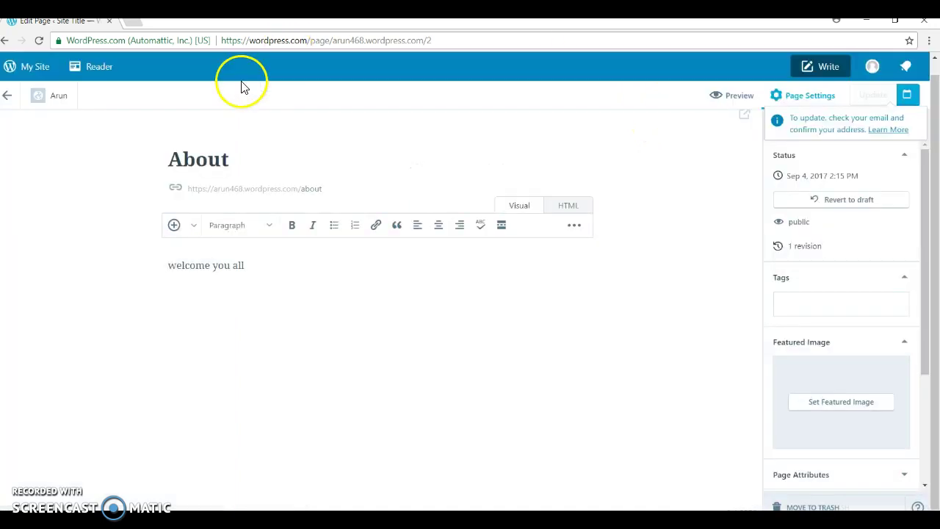
pyautogui.click(826, 97)
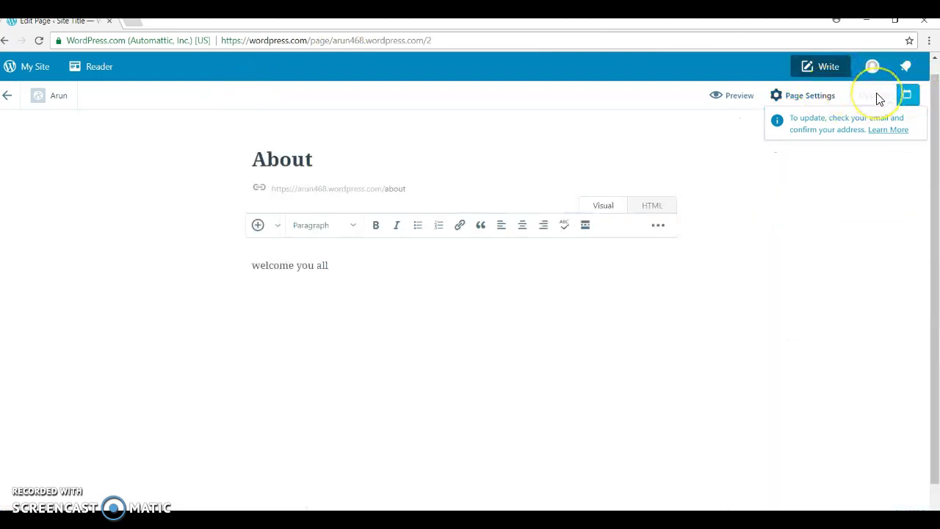